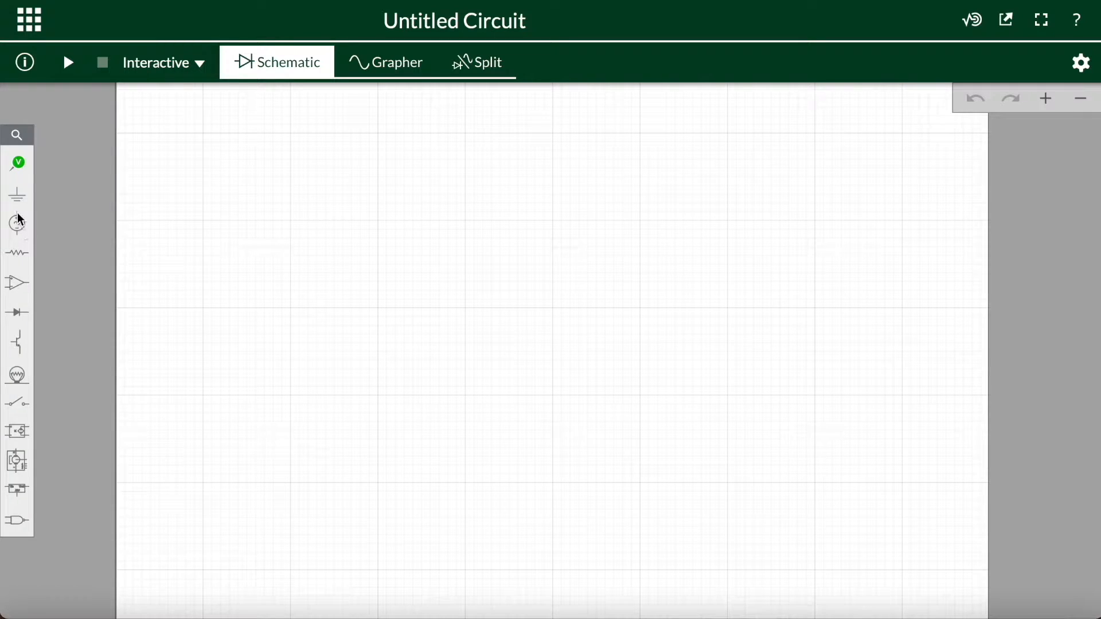
# - Place a DC voltage source toward the left of the empty schematic sheet
pyautogui.click(16, 230)
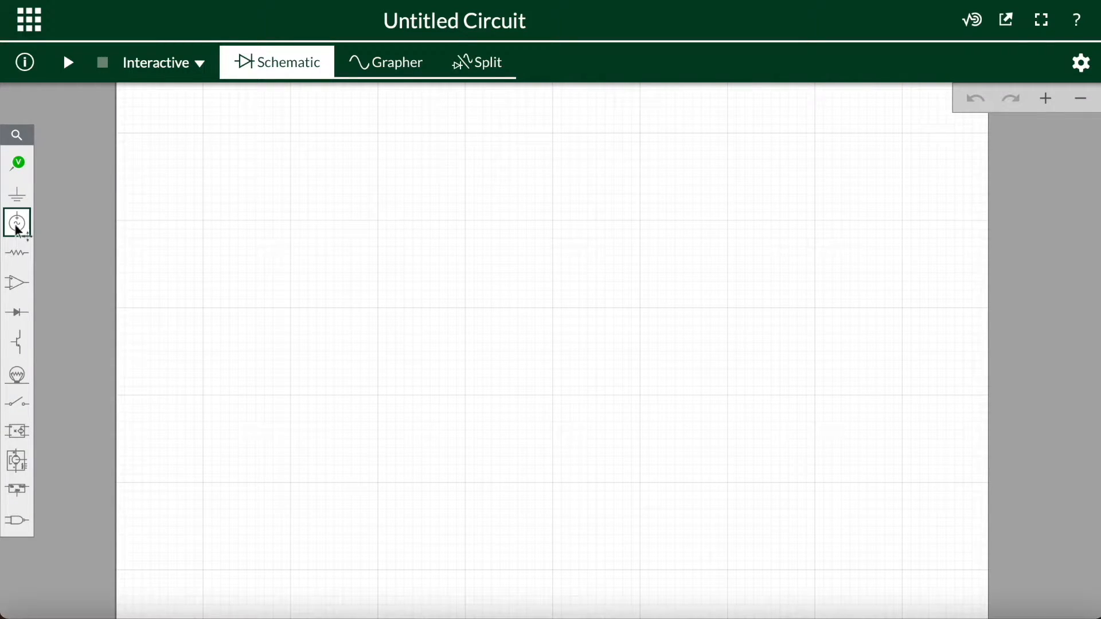
pyautogui.click(17, 230)
pyautogui.click(94, 326)
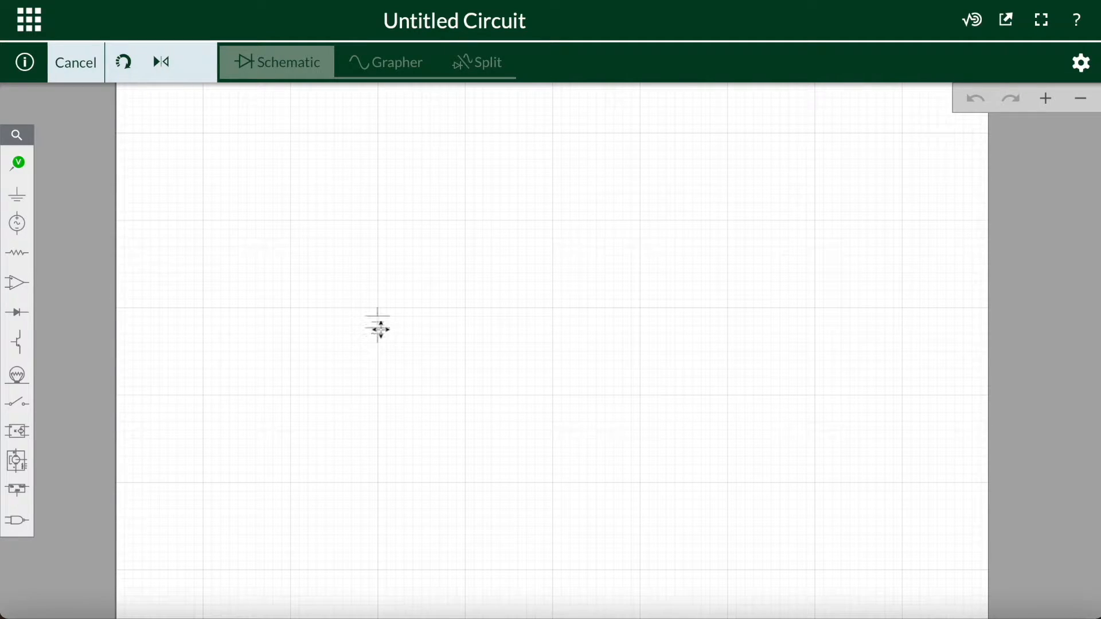
pyautogui.click(380, 330)
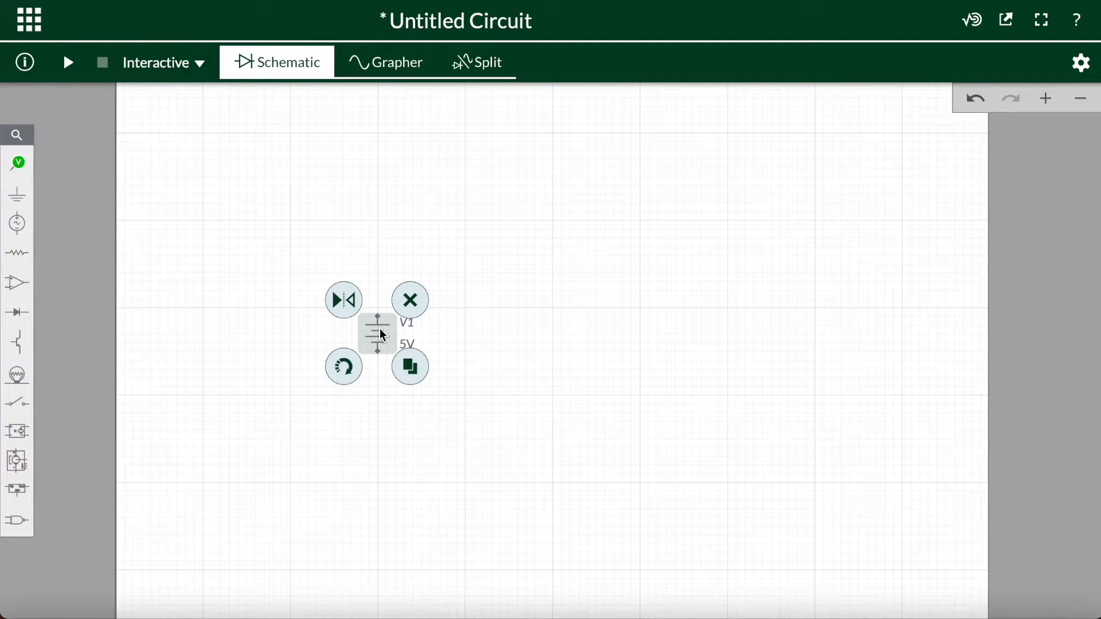
# - Place three horizontal resistors, one above and beside the voltage source and two more in a row farther to its right
pyautogui.click(20, 259)
pyautogui.click(80, 292)
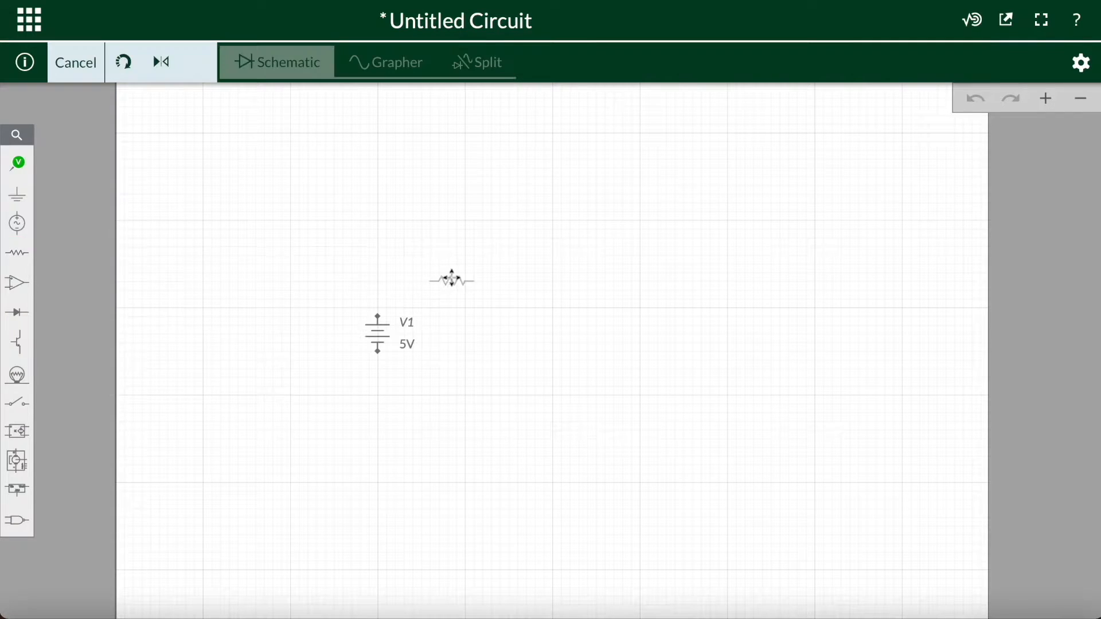
pyautogui.click(487, 273)
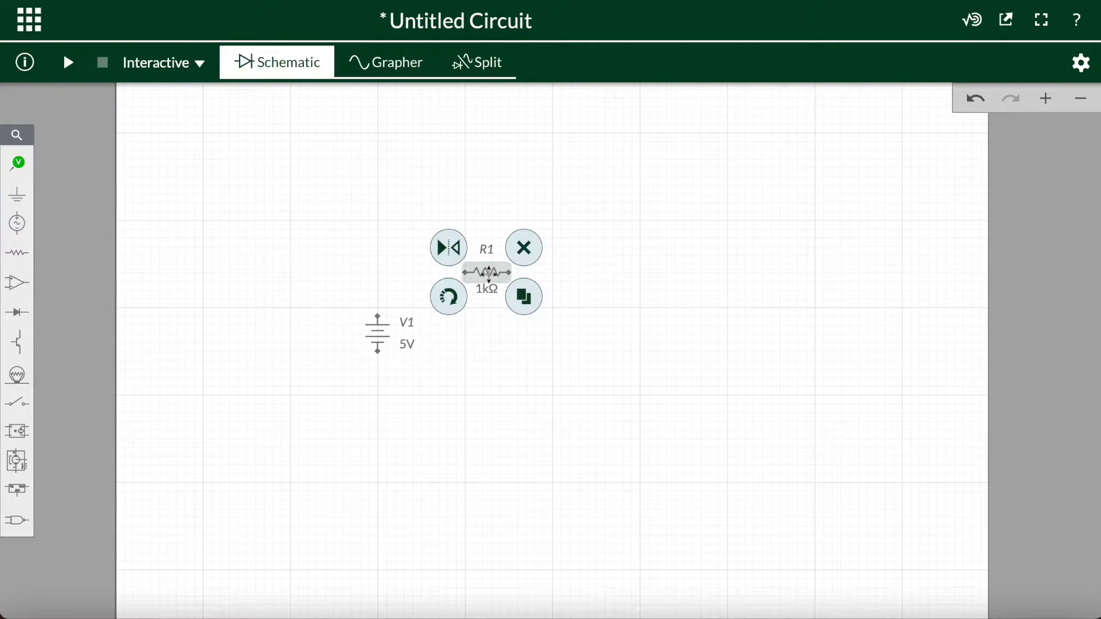
pyautogui.click(17, 253)
pyautogui.click(86, 291)
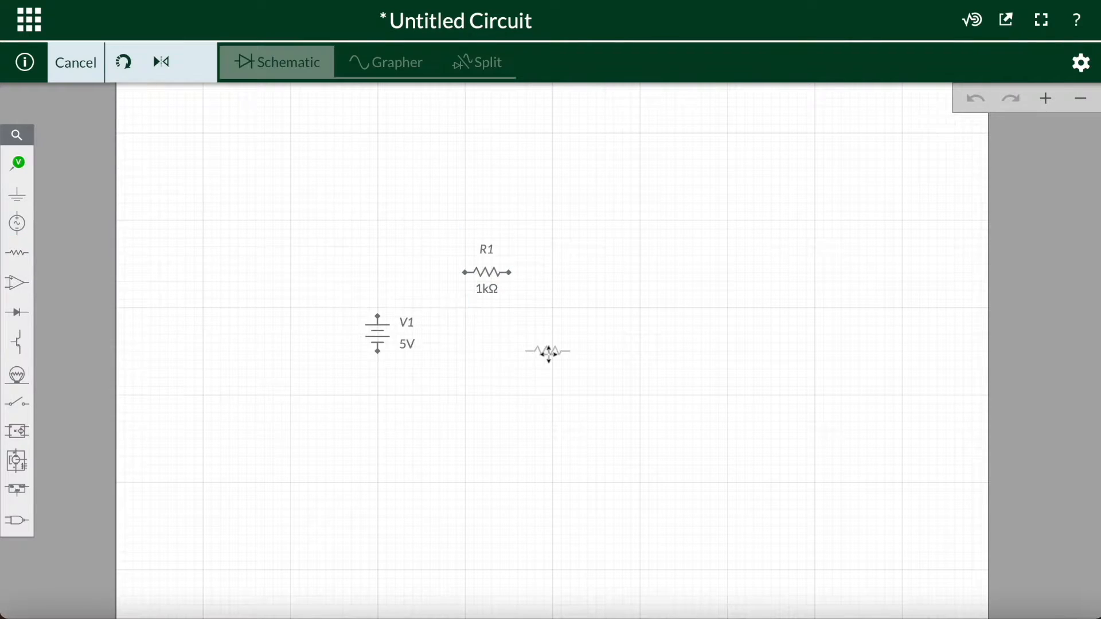
pyautogui.click(583, 327)
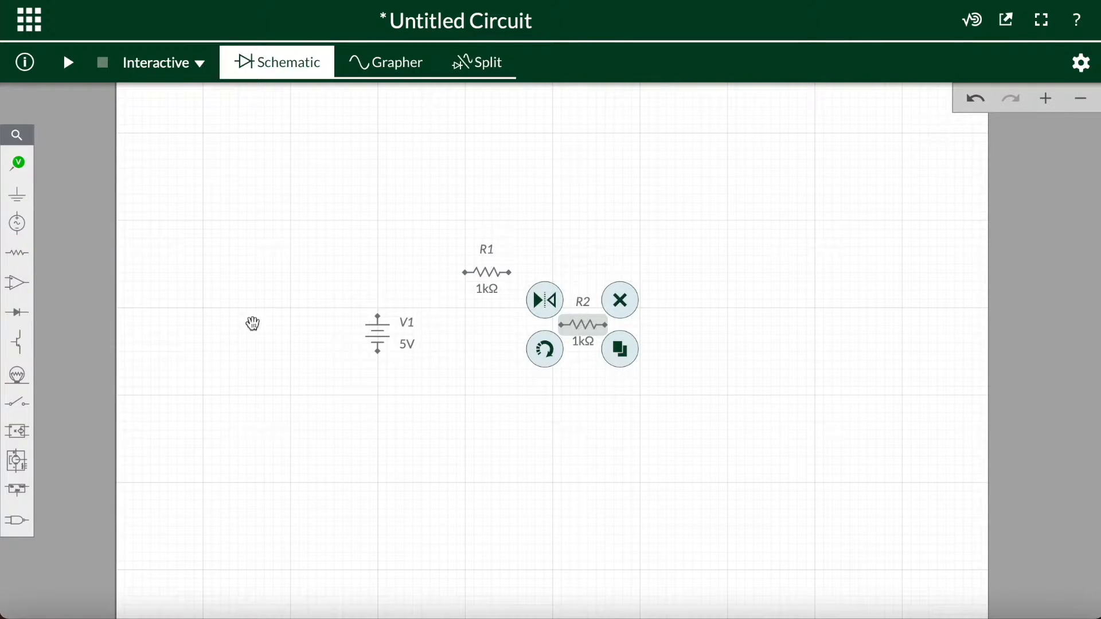
pyautogui.click(14, 259)
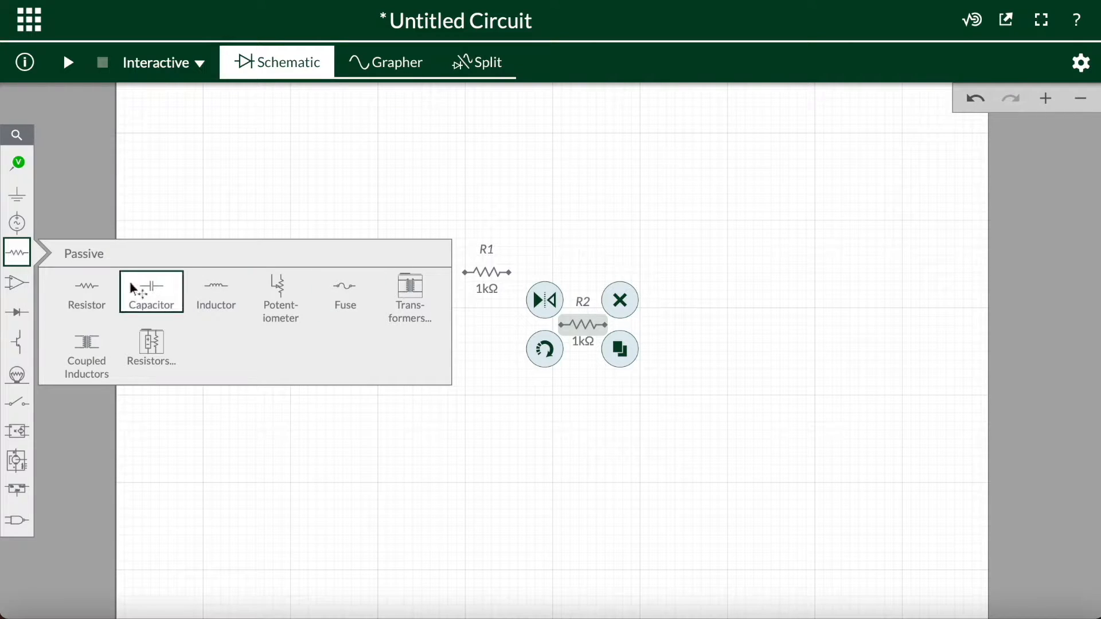
pyautogui.click(105, 285)
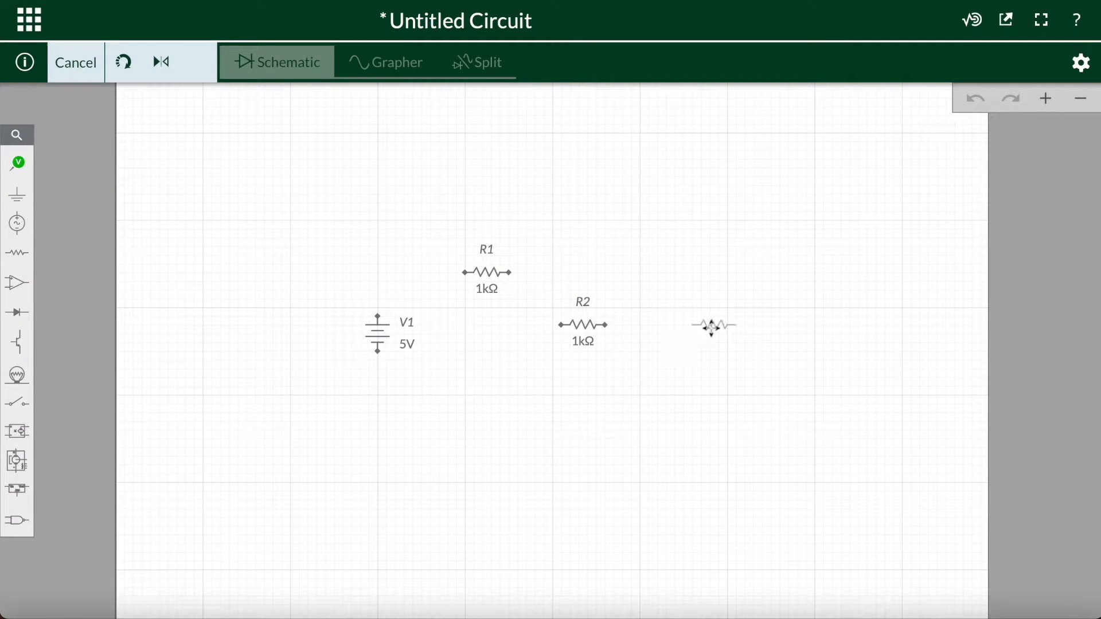
pyautogui.click(713, 325)
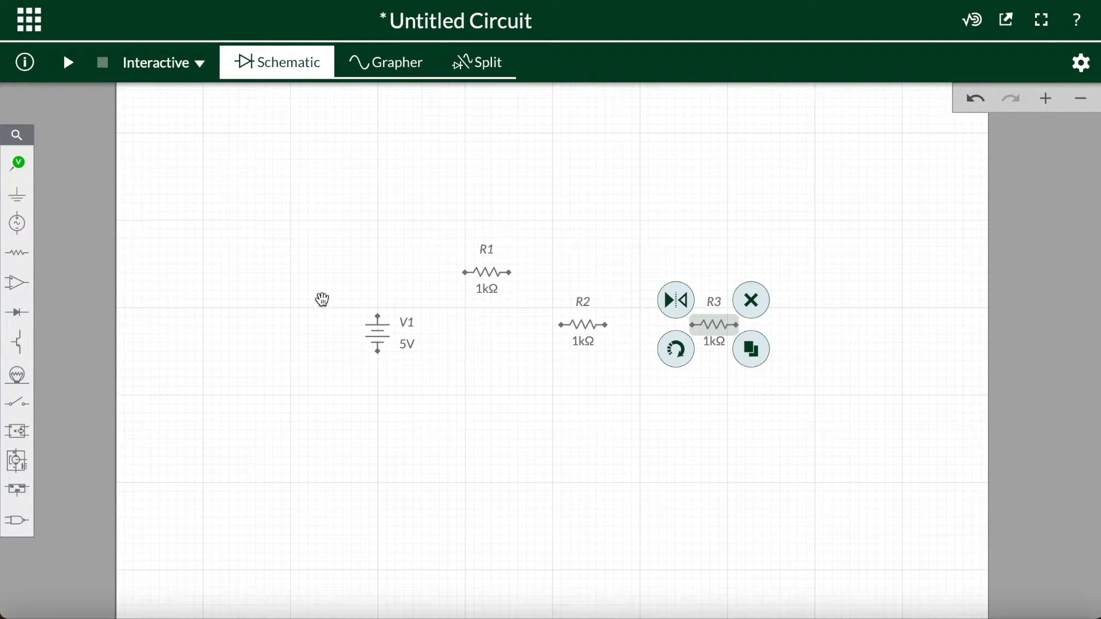
# - Place a ground symbol just below the voltage source
pyautogui.click(17, 194)
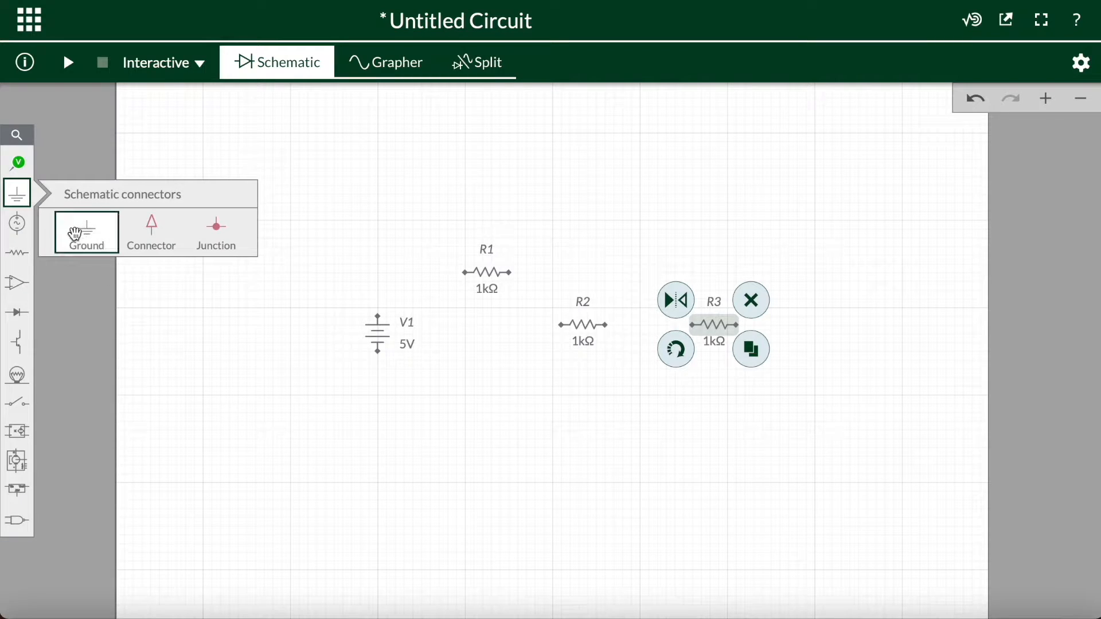
pyautogui.click(83, 231)
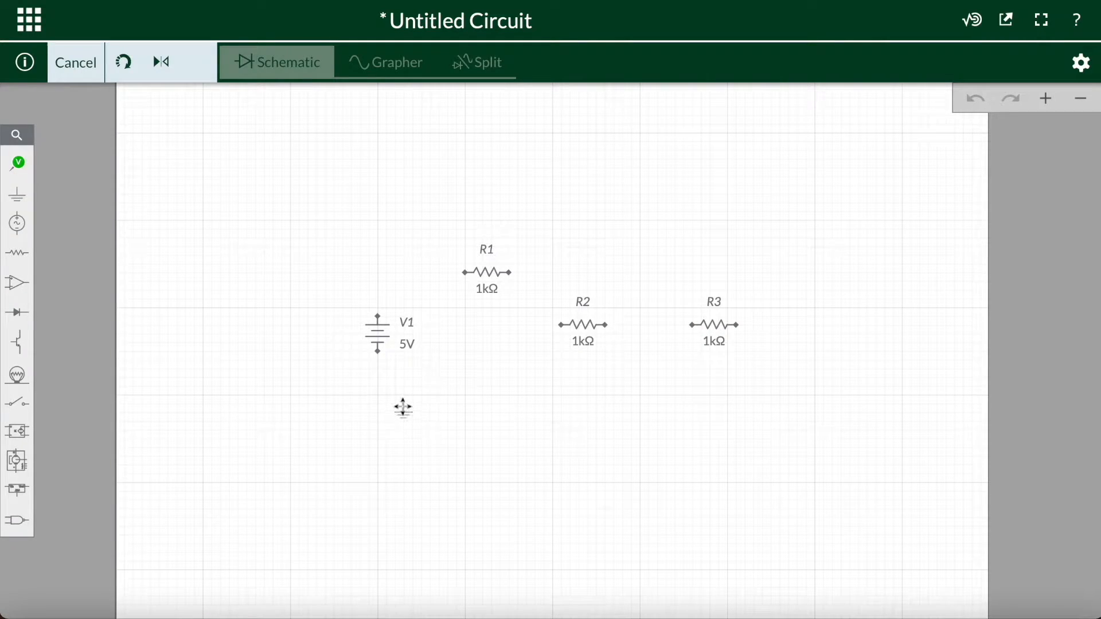
pyautogui.click(403, 404)
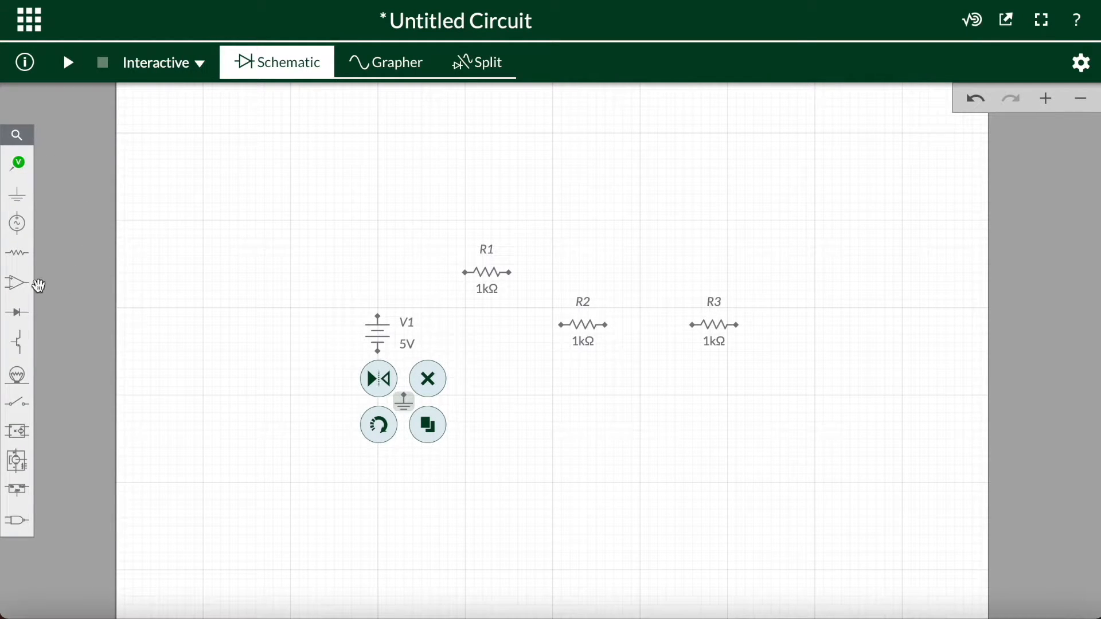
pyautogui.click(315, 241)
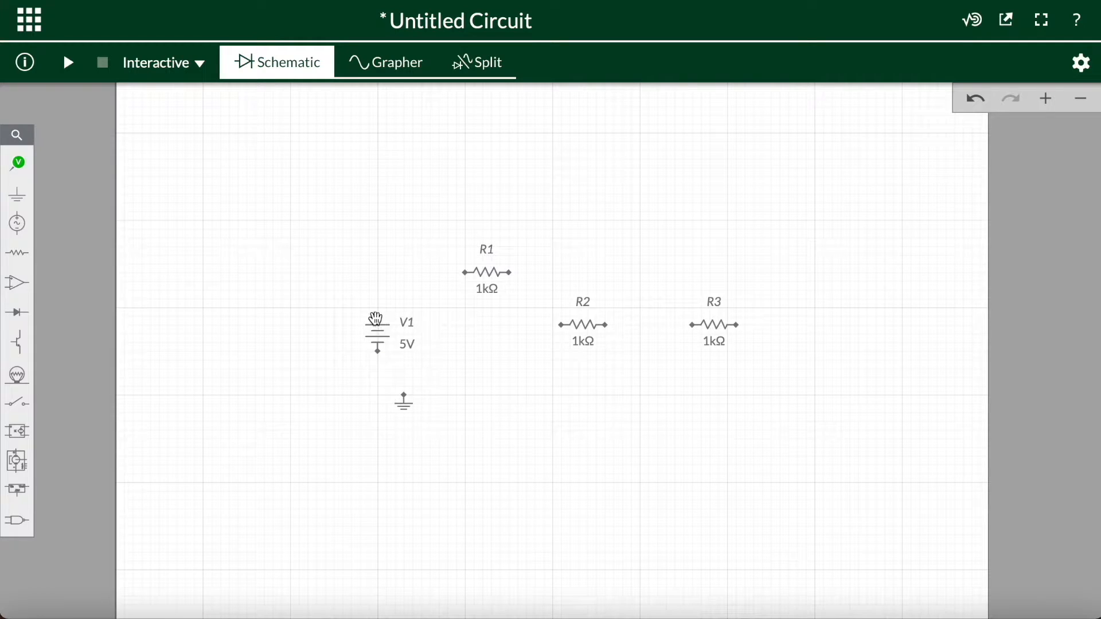
# - Wire V1's positive terminal to R1 and delete the trial wire between R1 and R3
pyautogui.moveTo(377, 320)
pyautogui.mouseDown()
pyautogui.moveTo(514, 277)
pyautogui.moveTo(757, 290)
pyautogui.moveTo(715, 316)
pyautogui.moveTo(707, 298)
pyautogui.moveTo(704, 331)
pyautogui.moveTo(692, 325)
pyautogui.mouseUp()
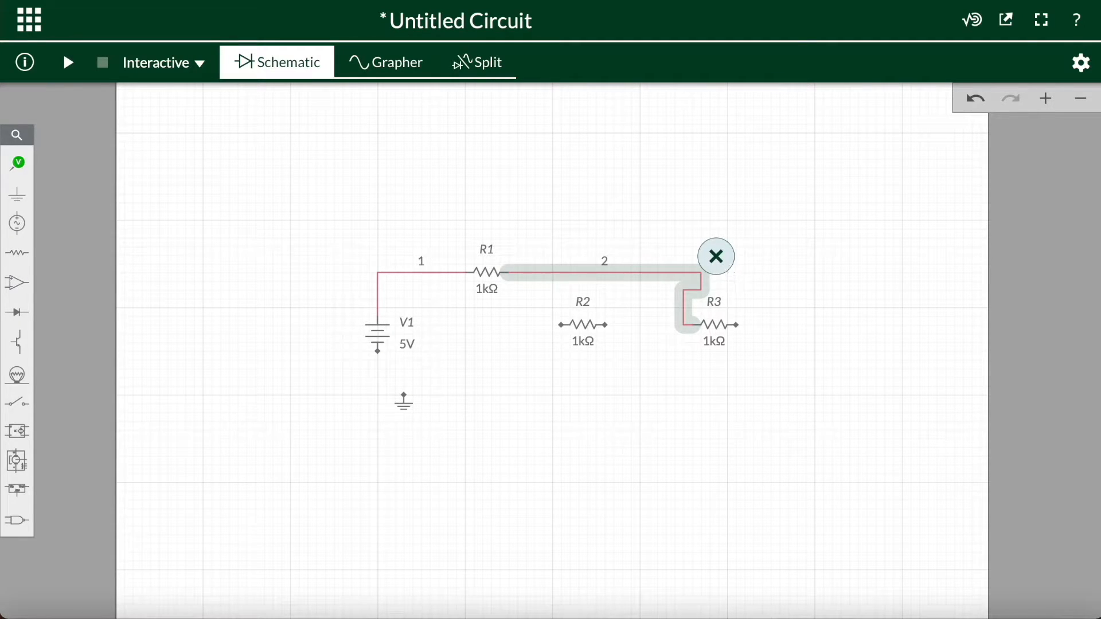
pyautogui.click(716, 258)
# - Rotate resistors R2 and R3 to a vertical orientation
pyautogui.click(585, 327)
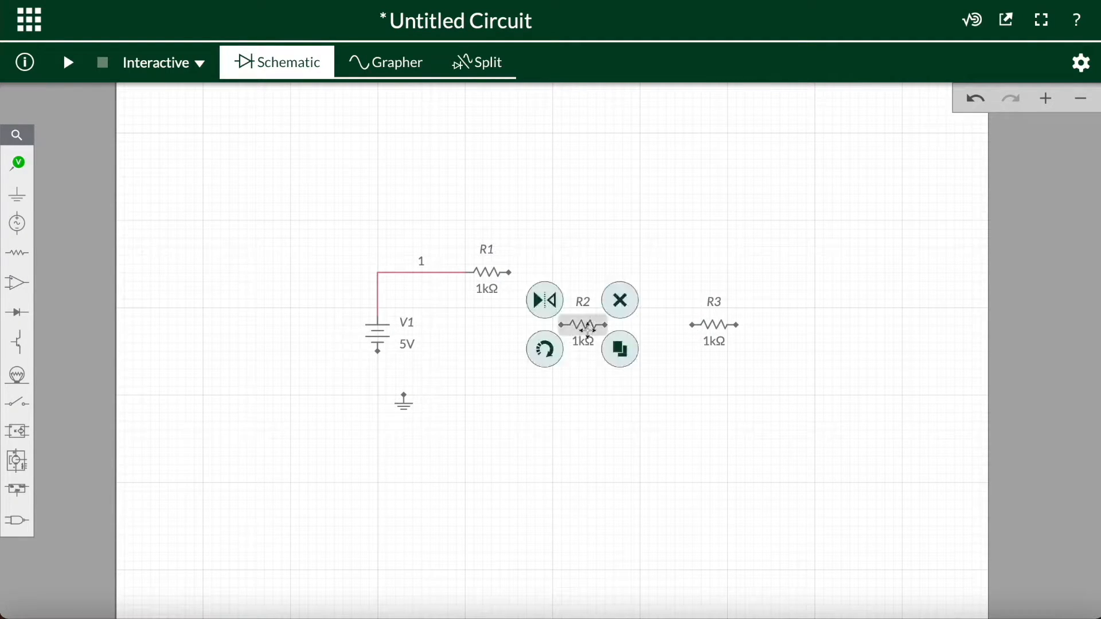
pyautogui.click(545, 351)
pyautogui.click(713, 325)
pyautogui.click(679, 350)
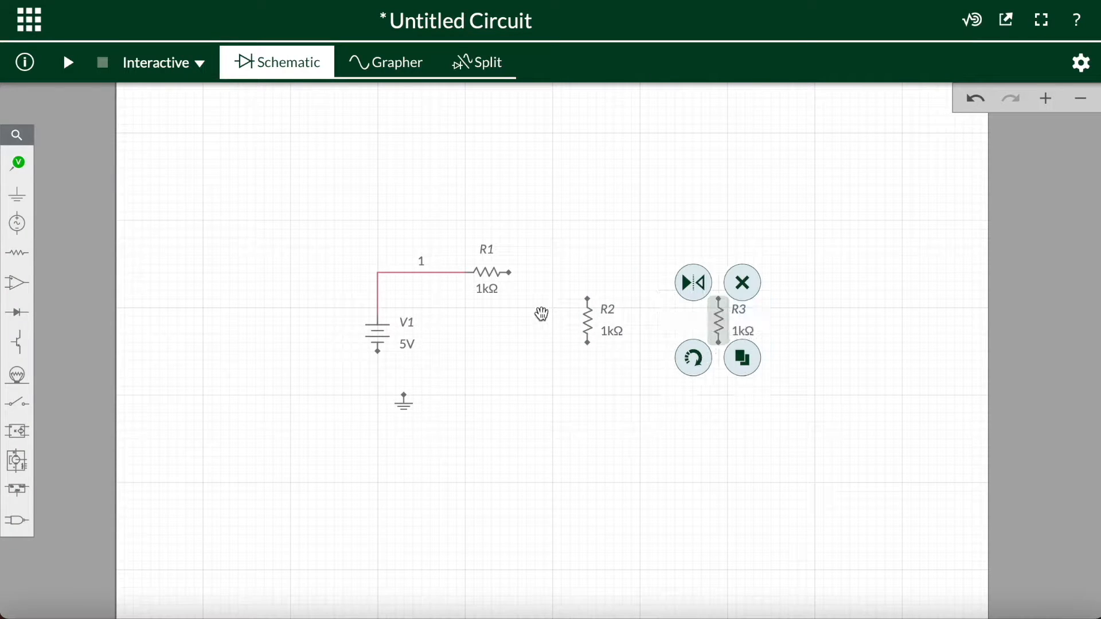
# - Complete the circuit wiring with R2 and R3 in parallel after R1, returning to V1's negative terminal and the ground
pyautogui.moveTo(509, 273); pyautogui.dragTo(718, 298)
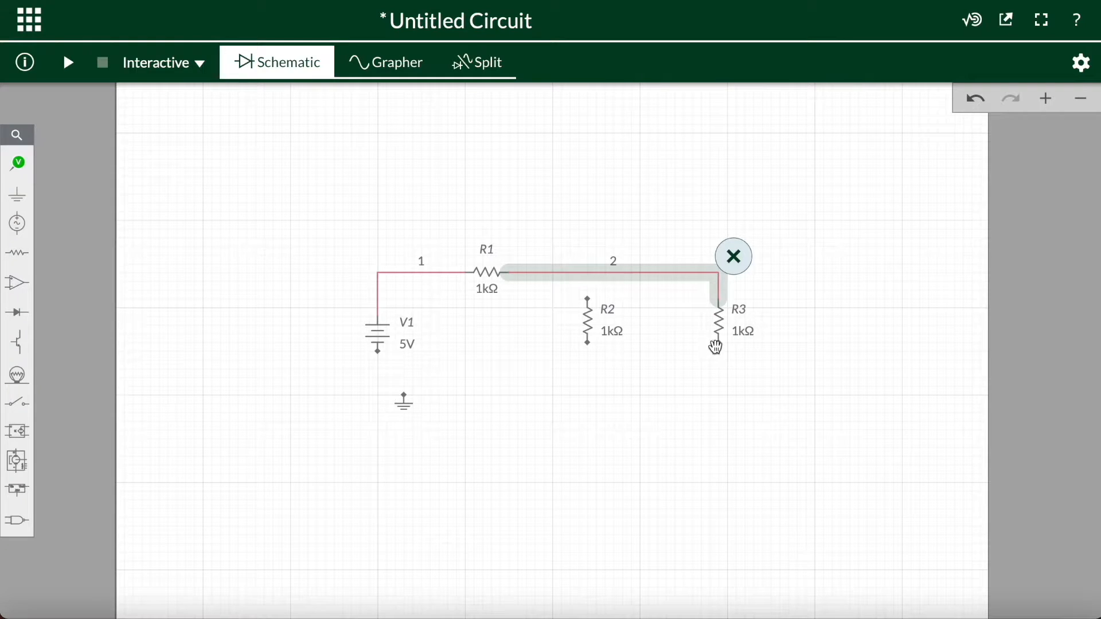
pyautogui.moveTo(718, 344); pyautogui.dragTo(588, 343)
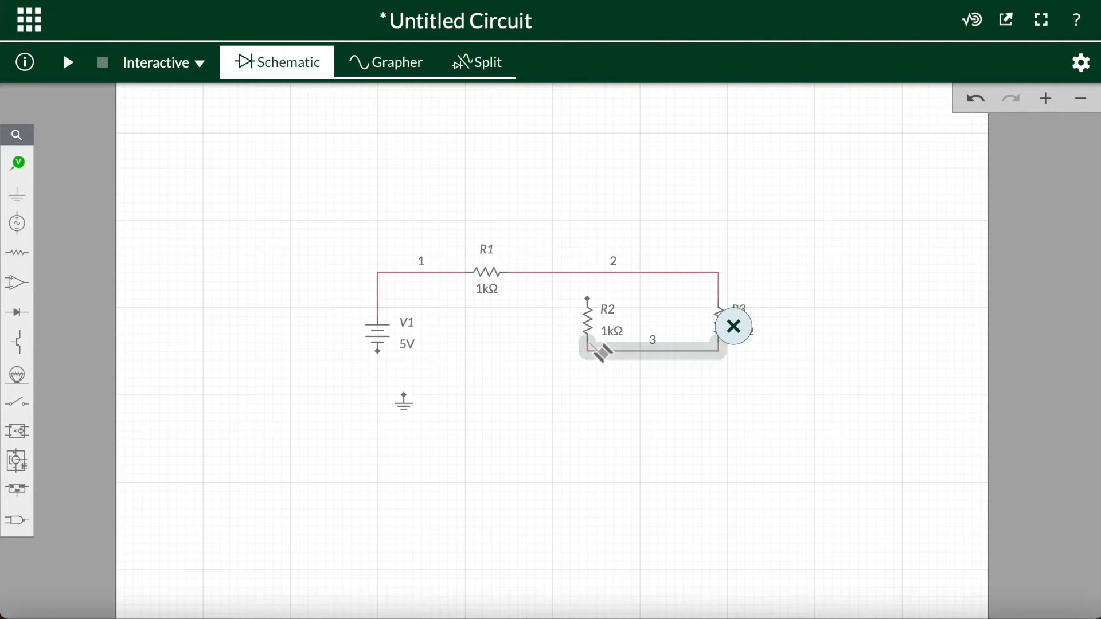
pyautogui.moveTo(380, 352); pyautogui.dragTo(589, 352)
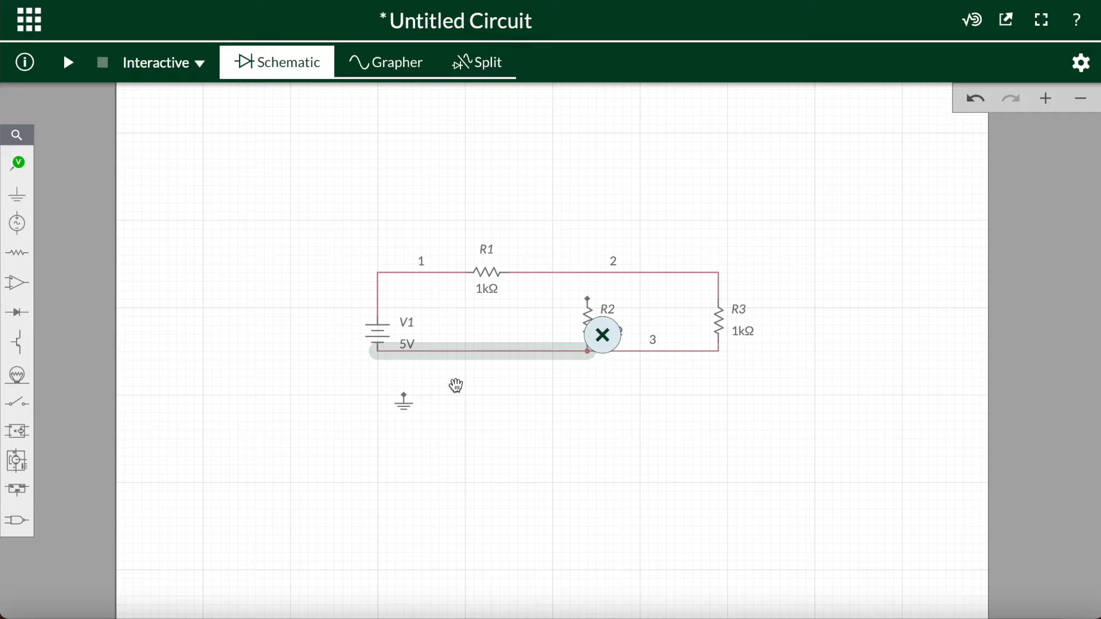
pyautogui.moveTo(408, 401); pyautogui.dragTo(405, 351)
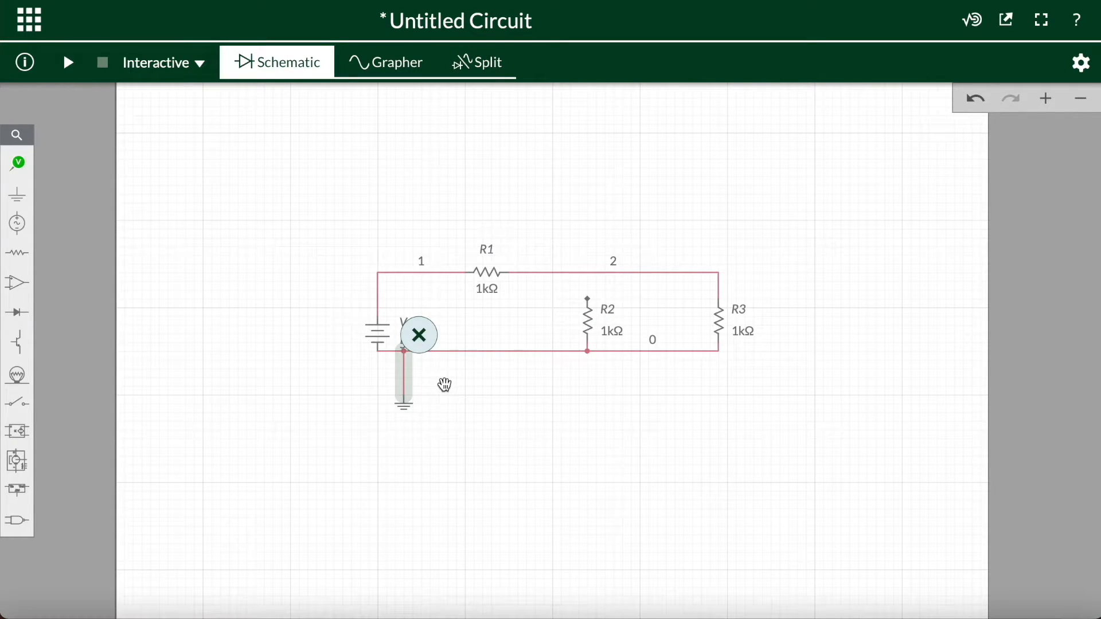
pyautogui.moveTo(587, 298); pyautogui.dragTo(591, 274)
pyautogui.click(619, 415)
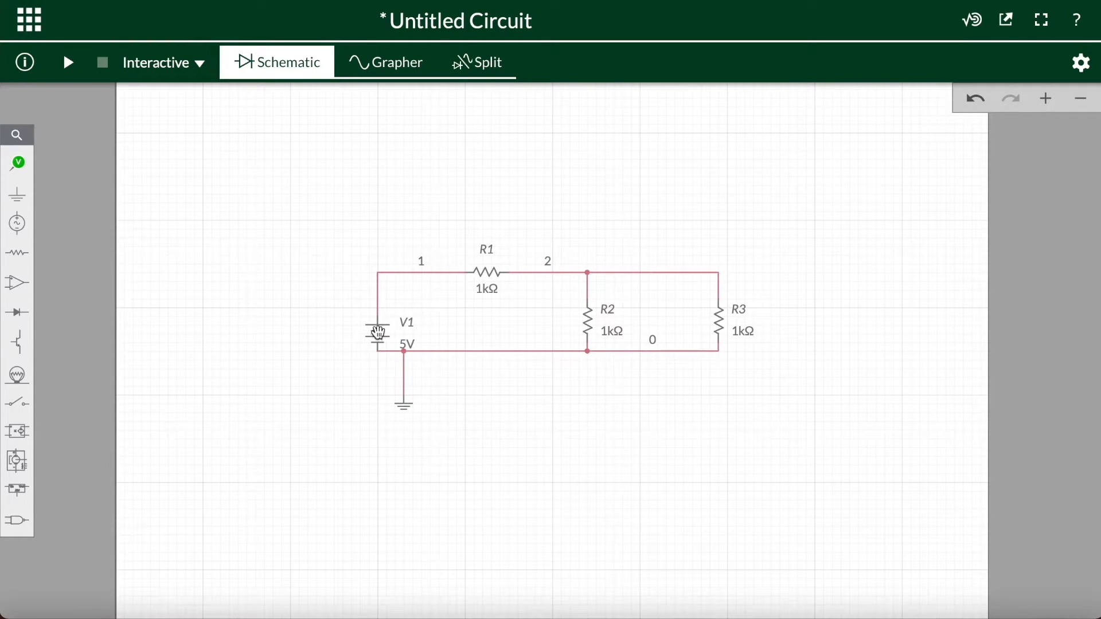
# - Move voltage source V1 slightly up so it sits between the upper and lower wires
pyautogui.moveTo(378, 329); pyautogui.dragTo(377, 313)
pyautogui.click(532, 397)
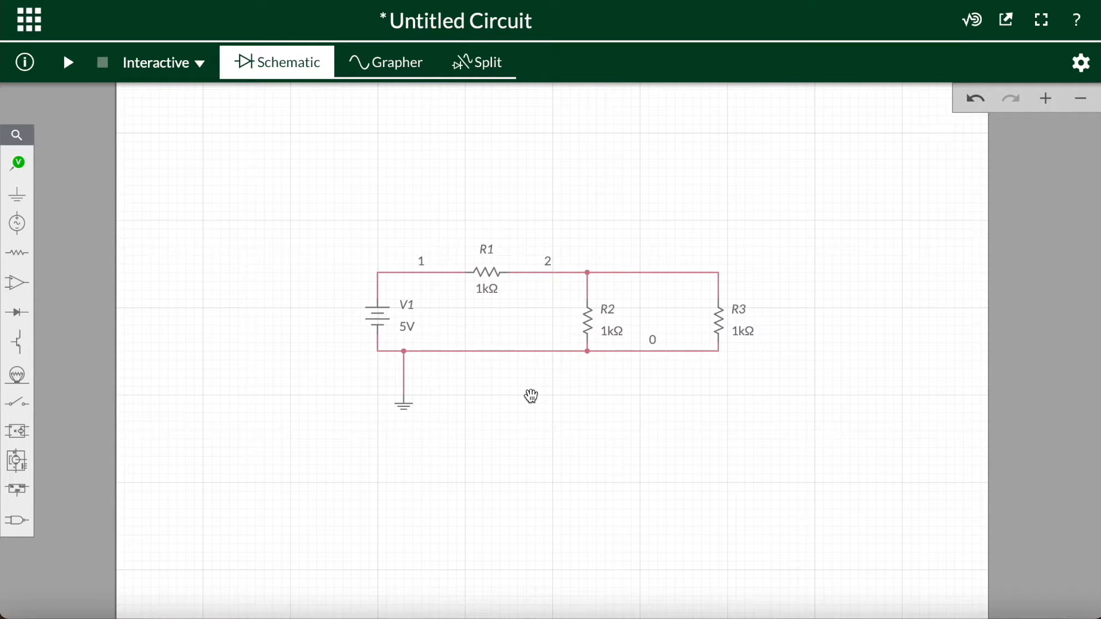
# - Set the voltage of source V1 to 100 V
pyautogui.click(407, 325)
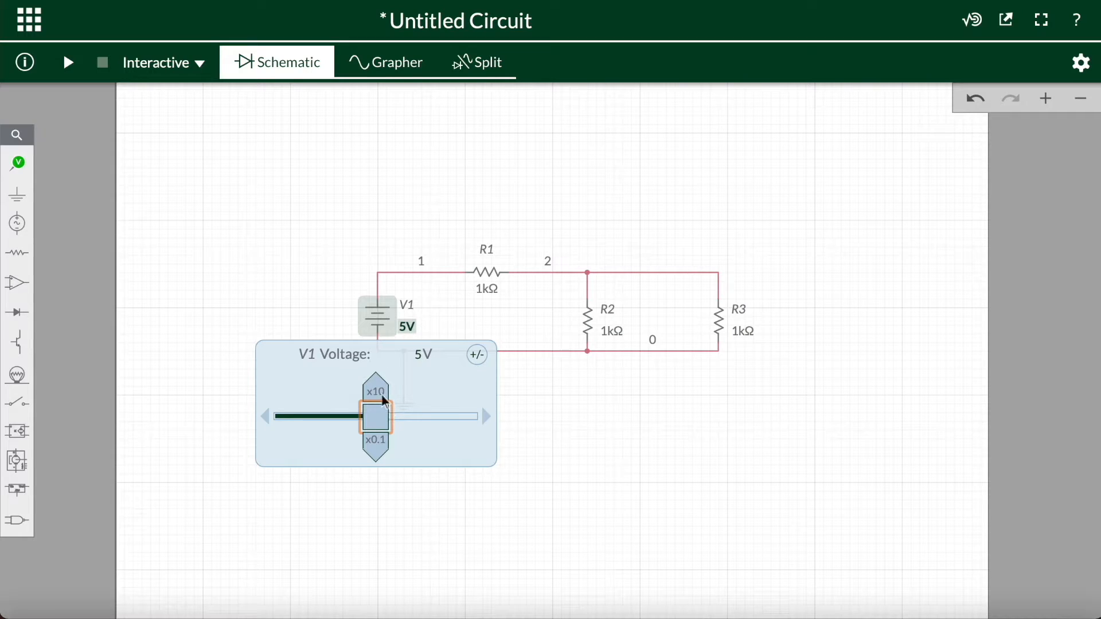
pyautogui.click(383, 398)
pyautogui.click(384, 398)
pyautogui.click(384, 399)
pyautogui.click(381, 446)
pyautogui.click(379, 448)
pyautogui.moveTo(379, 425); pyautogui.dragTo(504, 430)
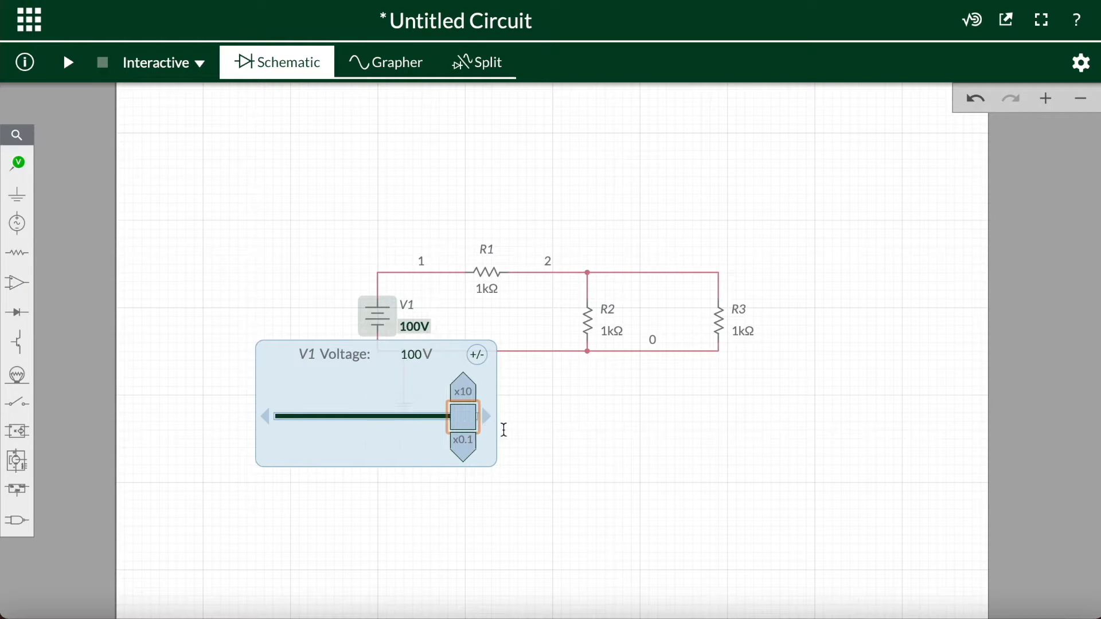
# - Set the resistance of R1 to 100 Ω
pyautogui.click(487, 291)
pyautogui.click(421, 402)
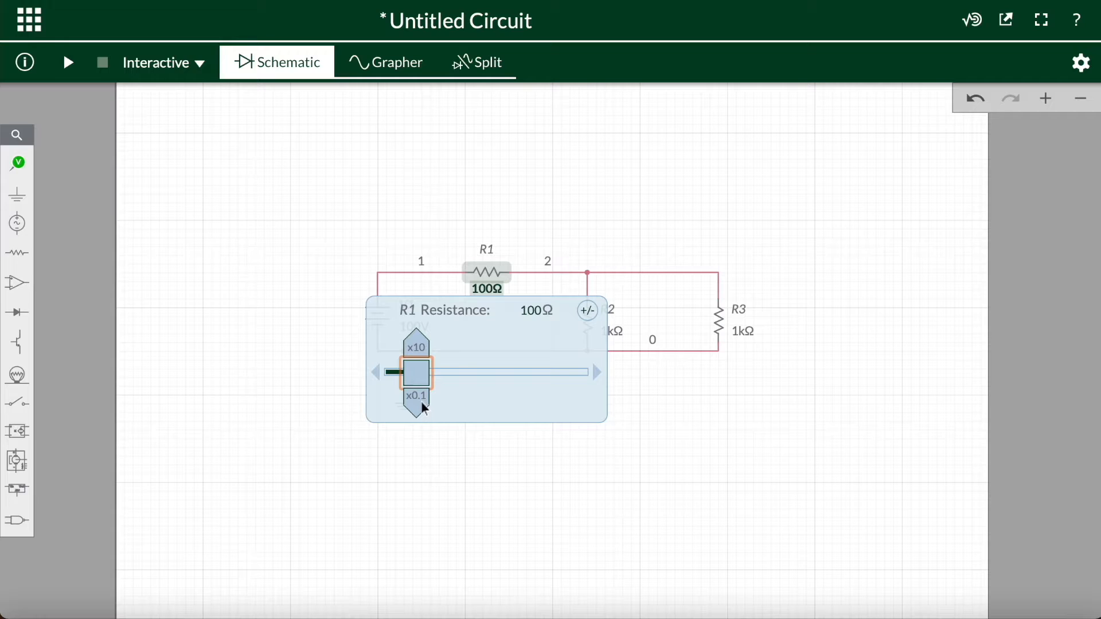
pyautogui.click(485, 434)
# - Set the resistance of R2 to 150 Ω
pyautogui.click(610, 336)
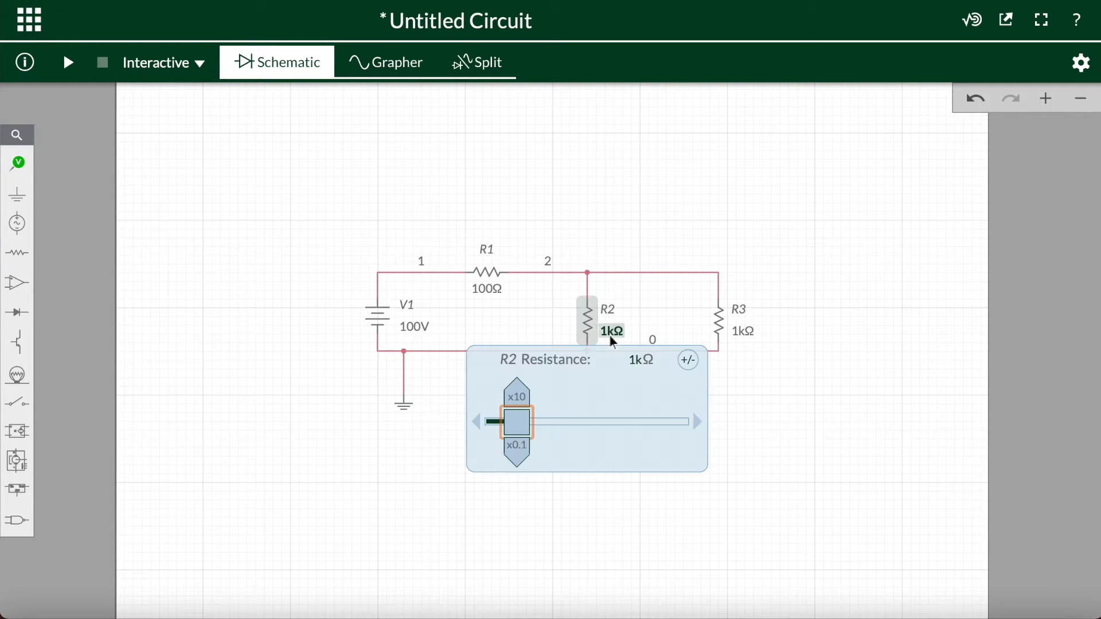
pyautogui.click(517, 453)
pyautogui.click(703, 422)
pyautogui.click(704, 423)
pyautogui.click(704, 424)
pyautogui.click(704, 424)
pyautogui.click(695, 425)
pyautogui.click(695, 425)
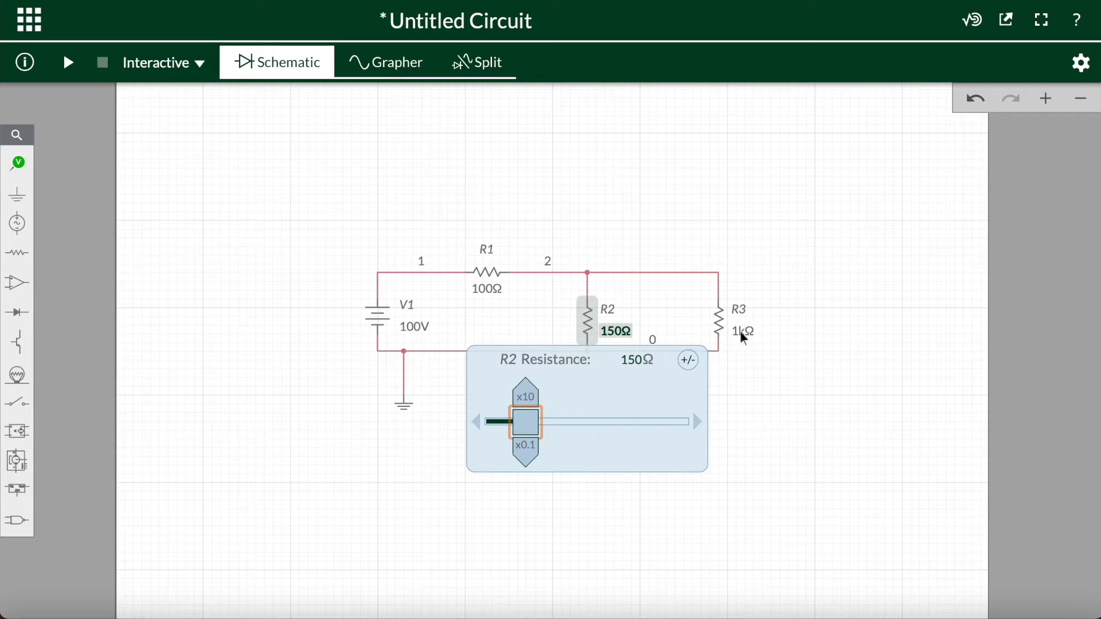
# - Set the resistance of R3 to 150 Ω
pyautogui.click(741, 335)
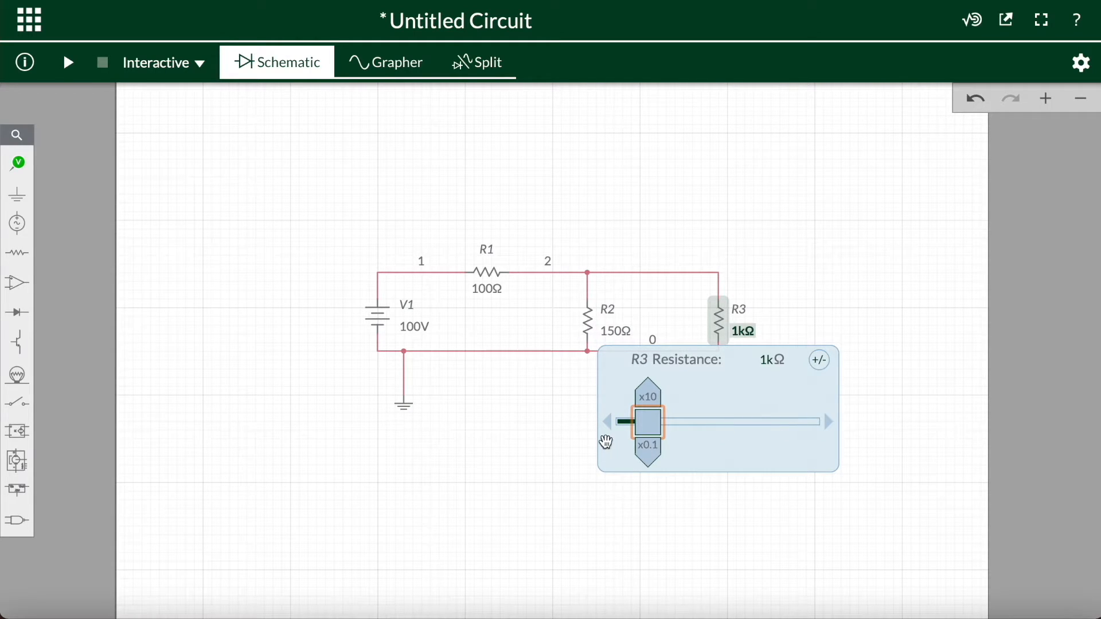
pyautogui.click(647, 449)
pyautogui.click(830, 424)
pyautogui.click(830, 424)
pyautogui.click(830, 424)
pyautogui.click(831, 425)
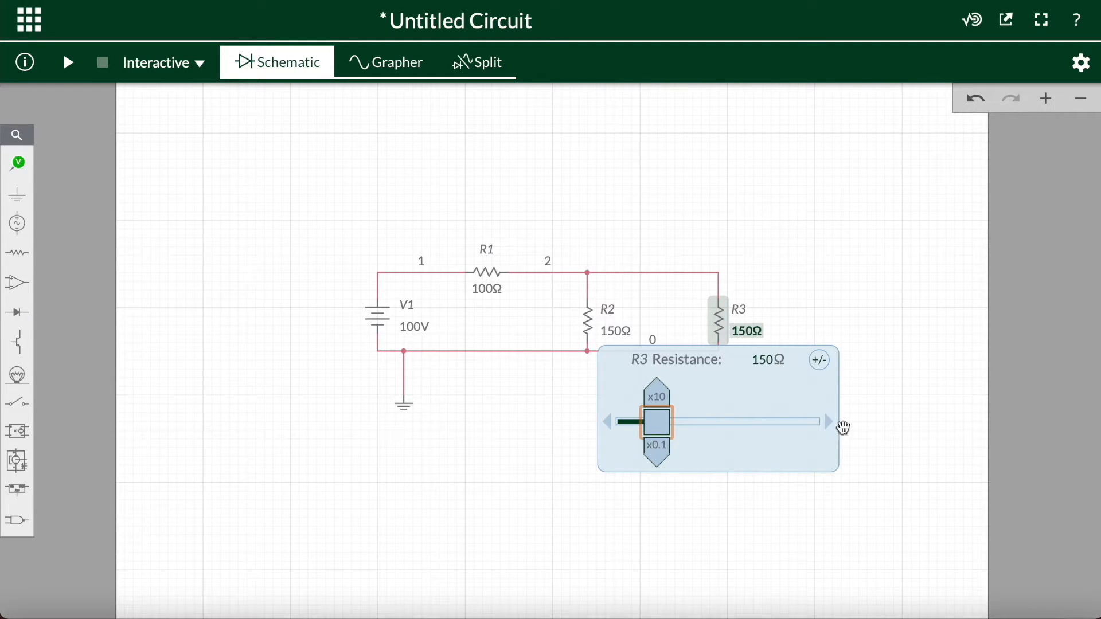
pyautogui.click(898, 456)
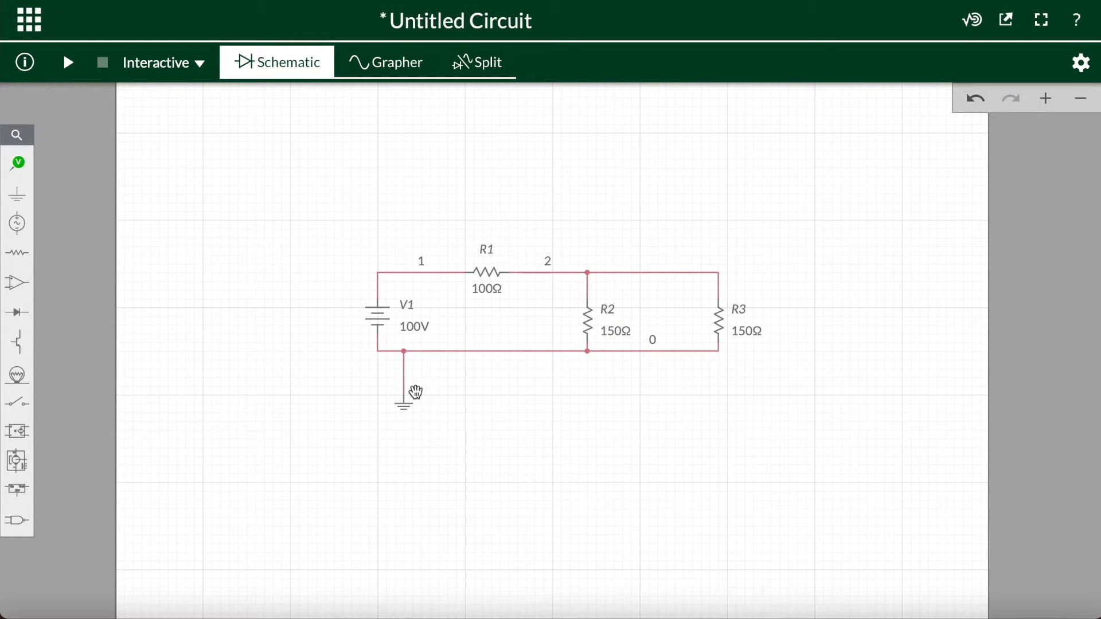
# - Run the interactive simulation of the circuit briefly and stop it
pyautogui.click(68, 63)
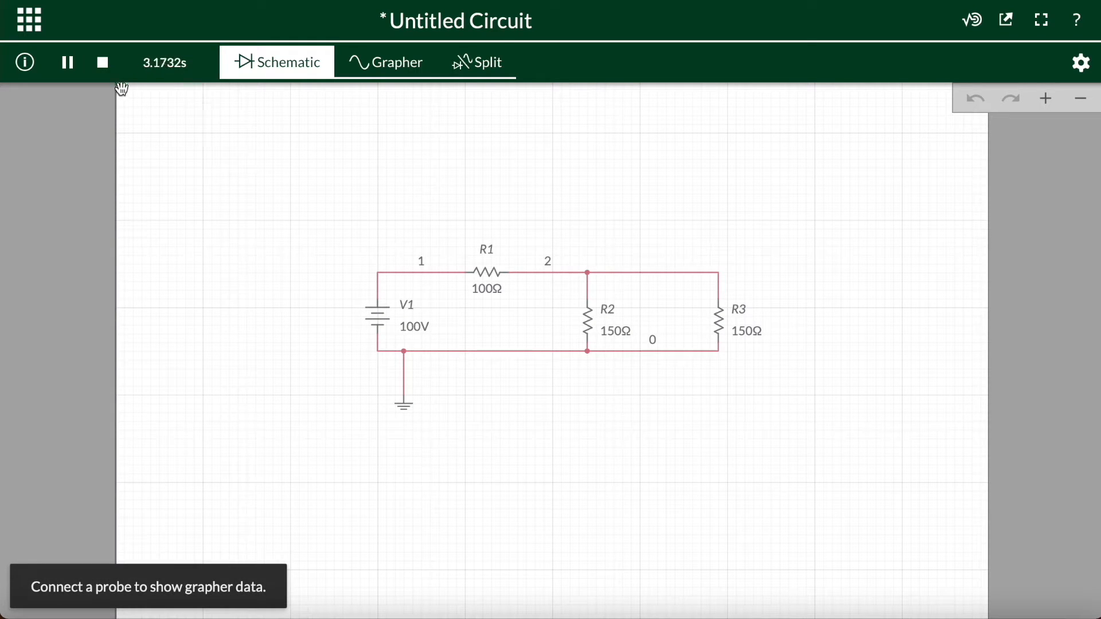
pyautogui.click(103, 63)
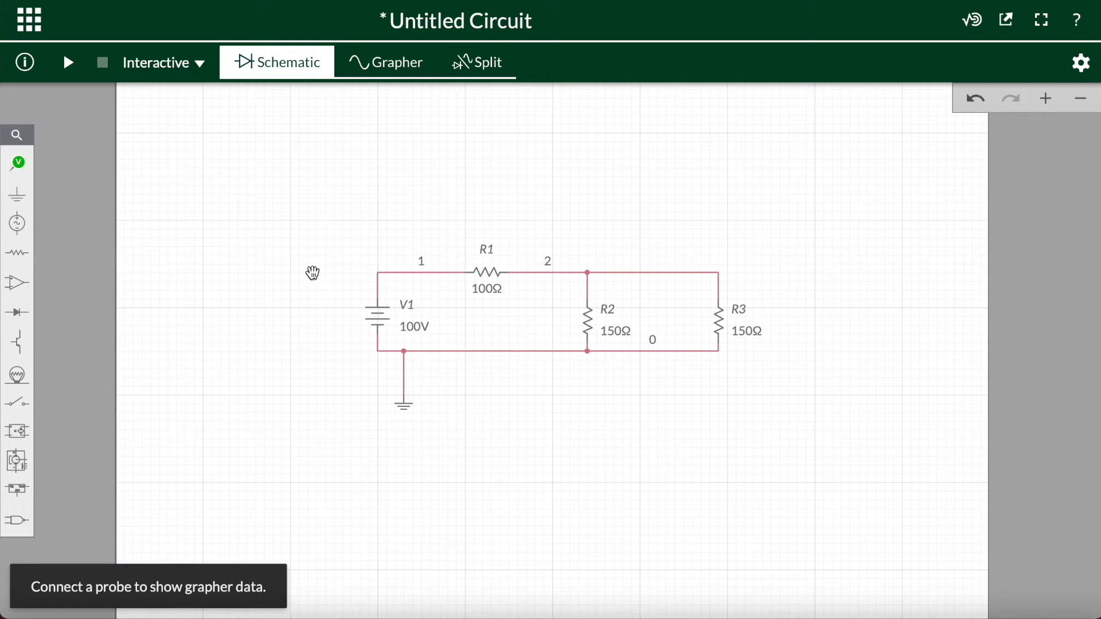
# - Place combined voltage and current probes on the wire between V1 and R1 and on the lower return wire between the ground junction and R2
pyautogui.click(24, 170)
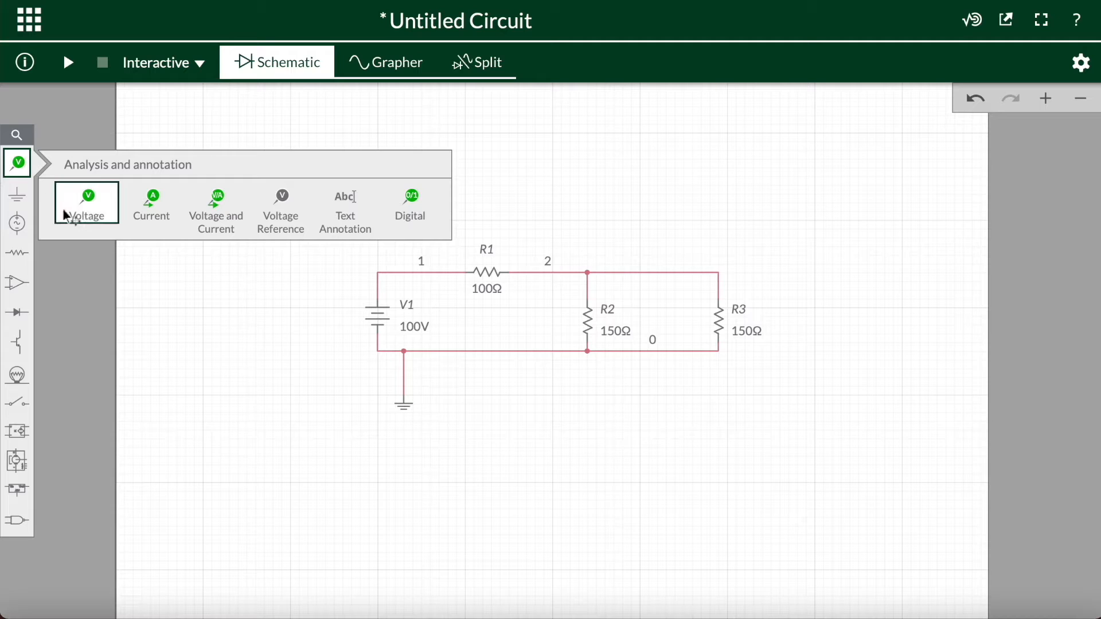
pyautogui.click(216, 221)
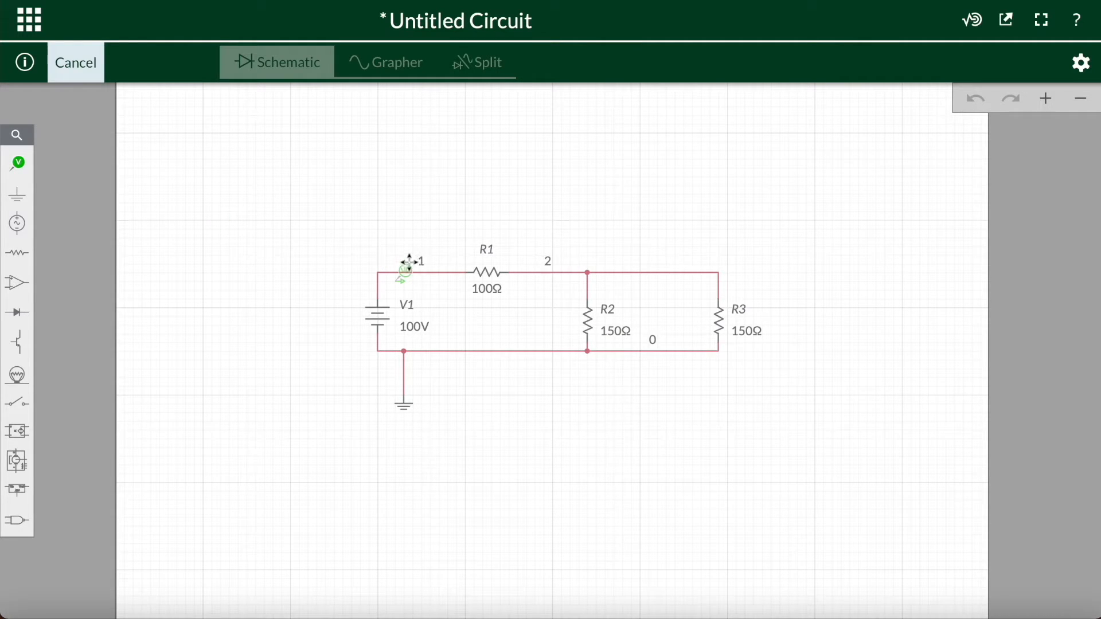
pyautogui.click(407, 264)
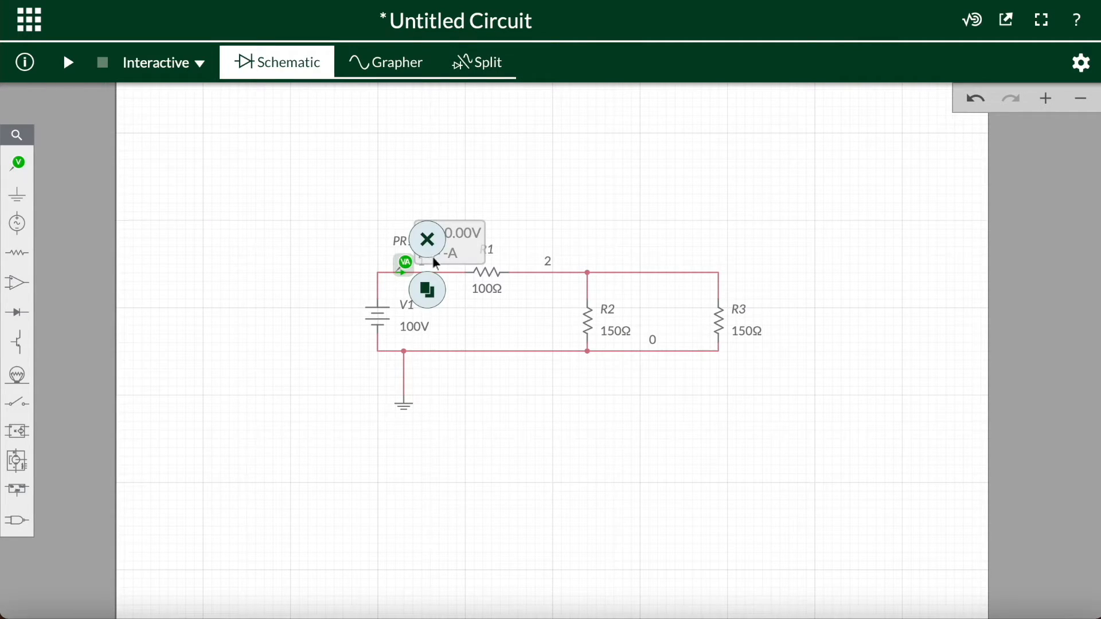
pyautogui.click(17, 164)
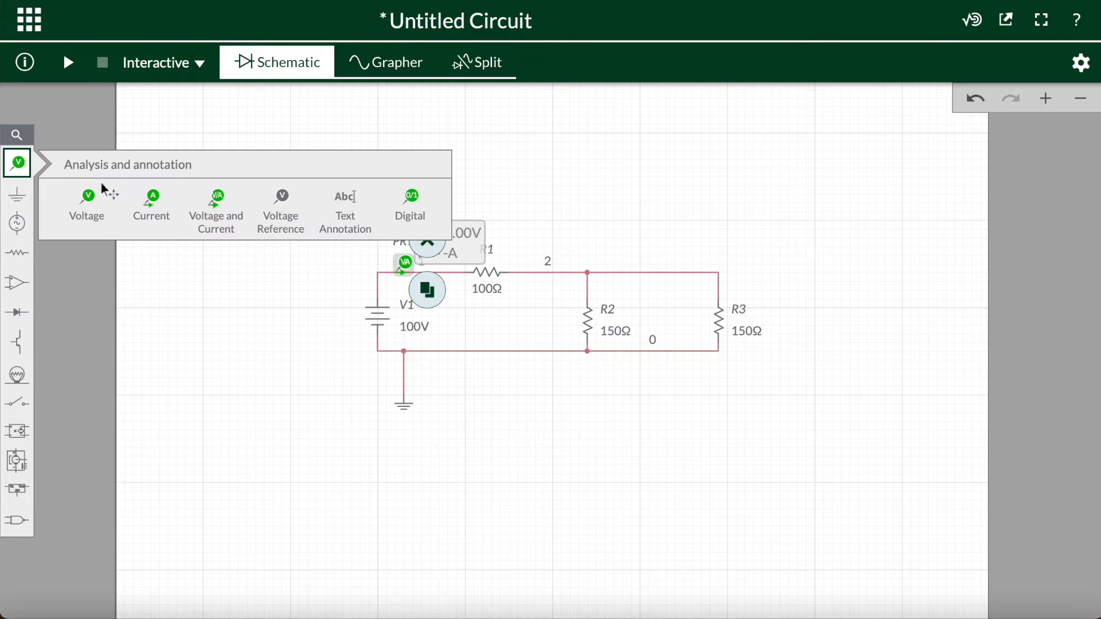
pyautogui.click(203, 209)
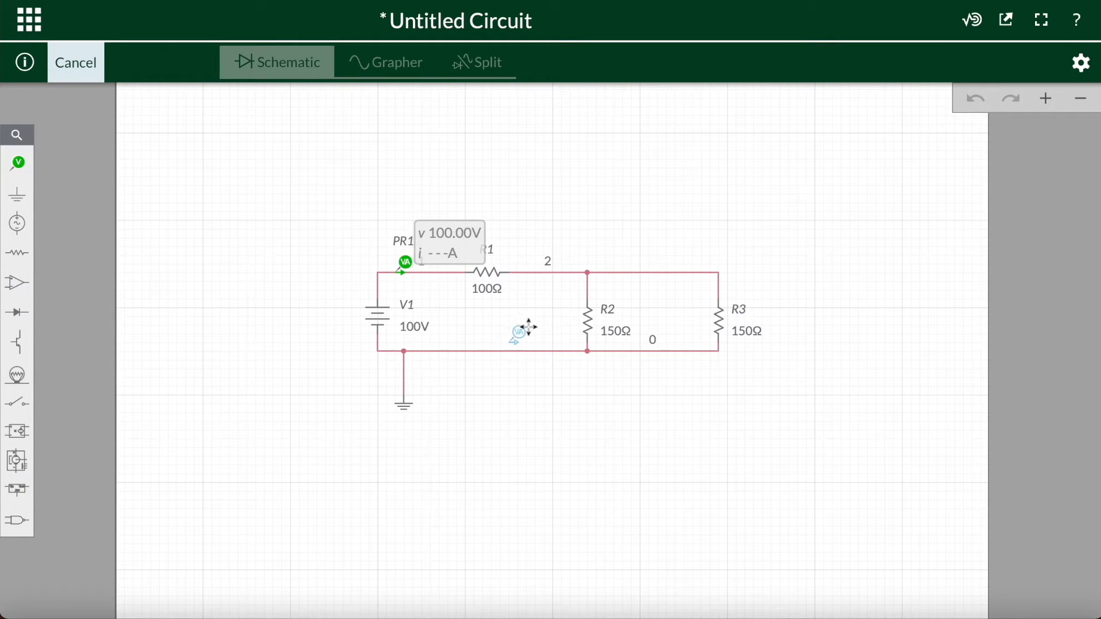
pyautogui.click(529, 333)
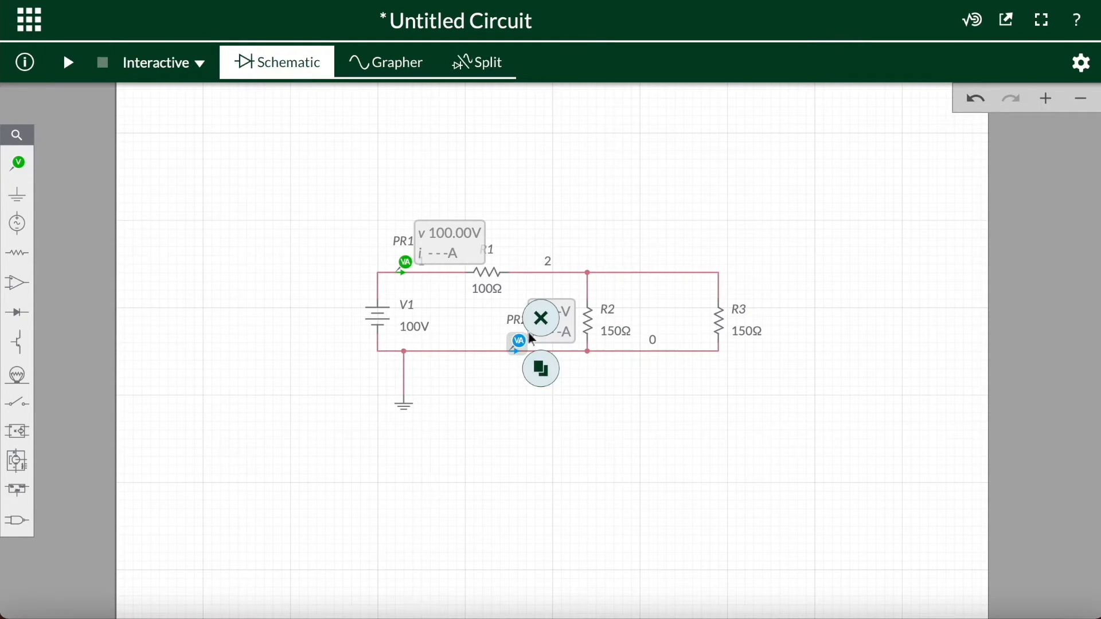
# - Add combined voltage and current probes on the wire between R1 and the R2 junction and on the upper wire between R2 and R3
pyautogui.click(17, 164)
pyautogui.click(232, 216)
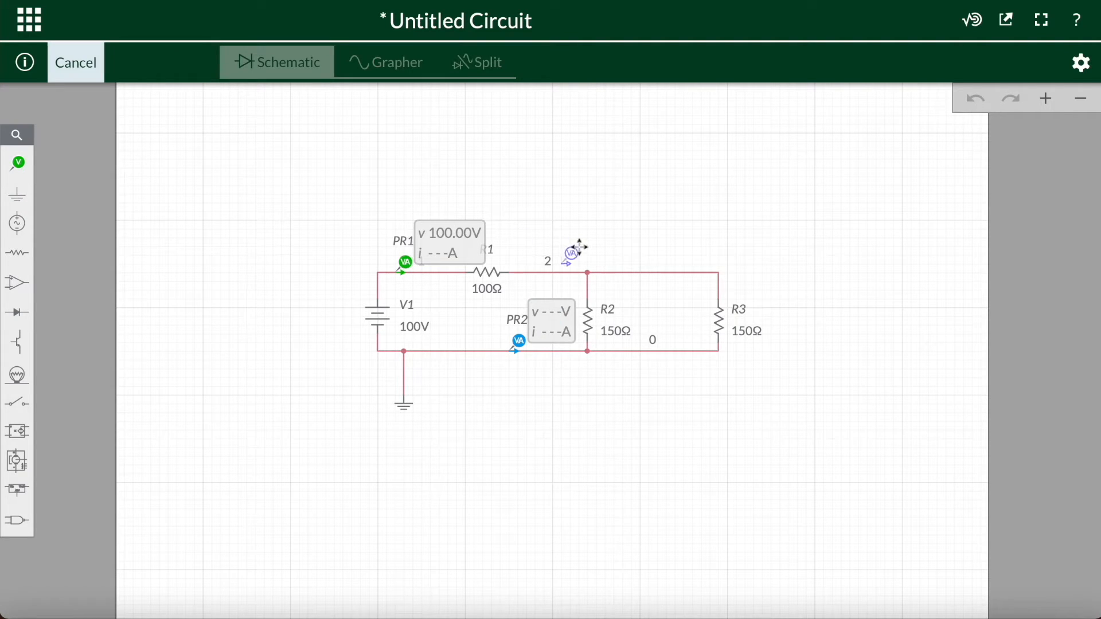
pyautogui.click(578, 253)
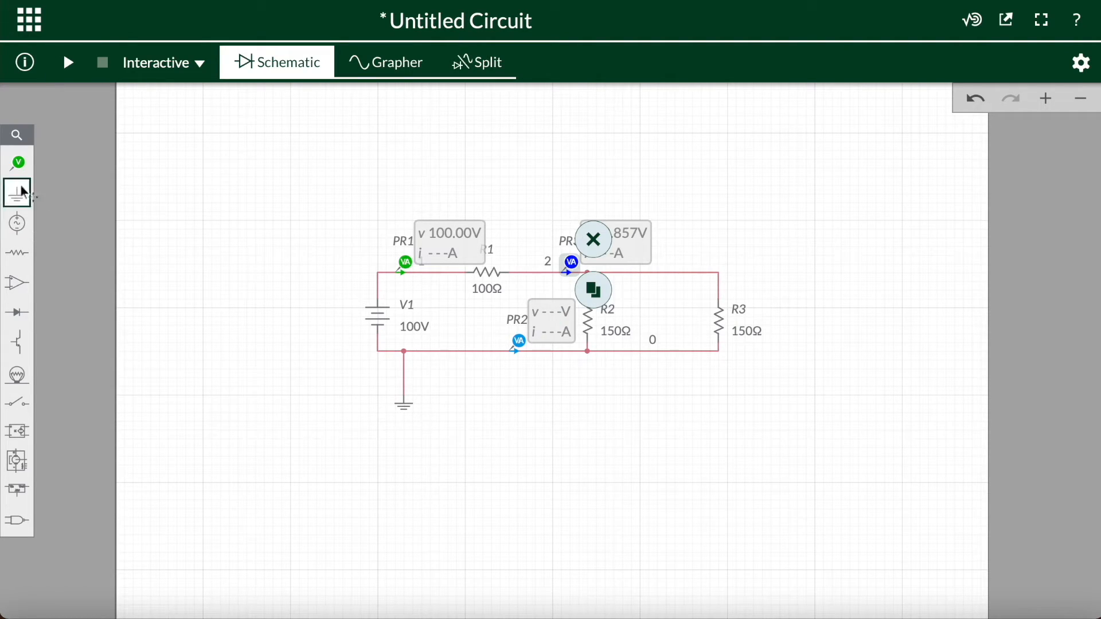
pyautogui.click(19, 165)
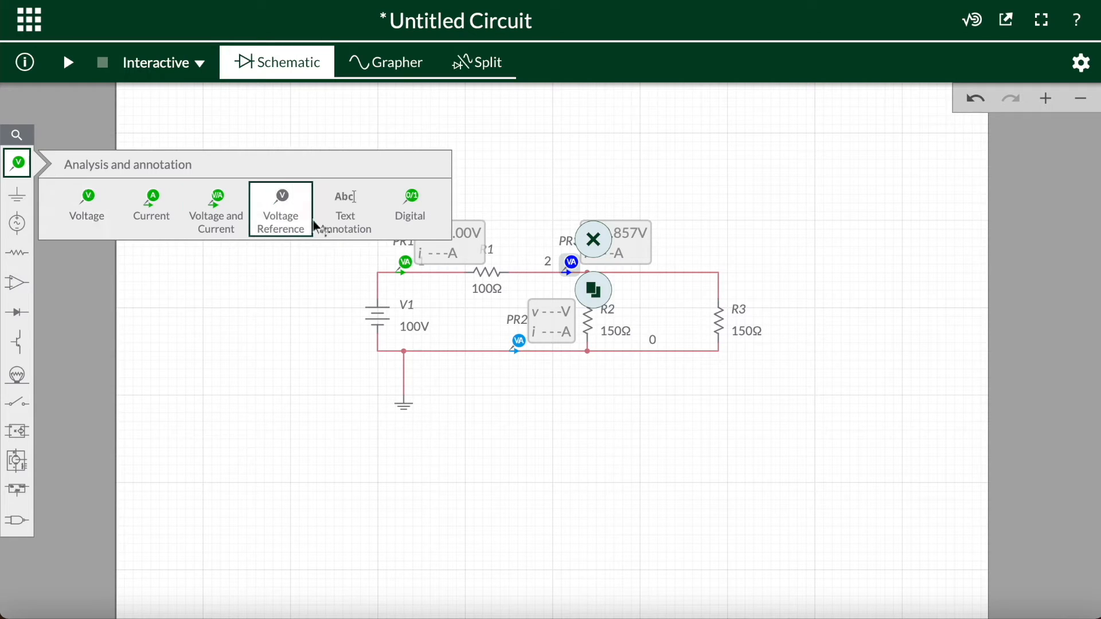
pyautogui.click(231, 216)
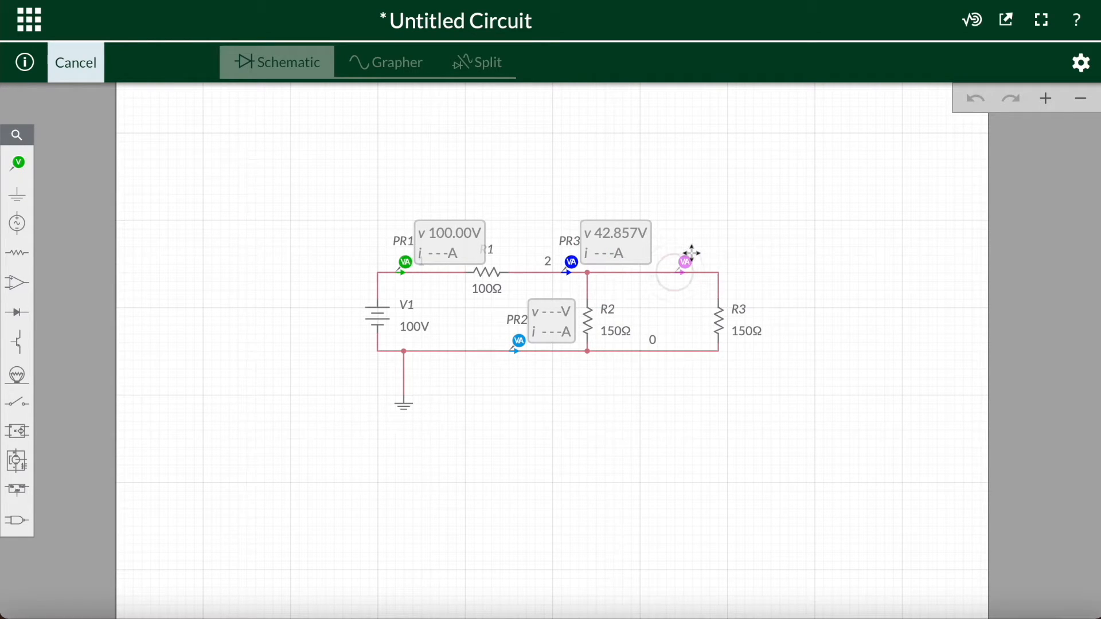
pyautogui.click(691, 253)
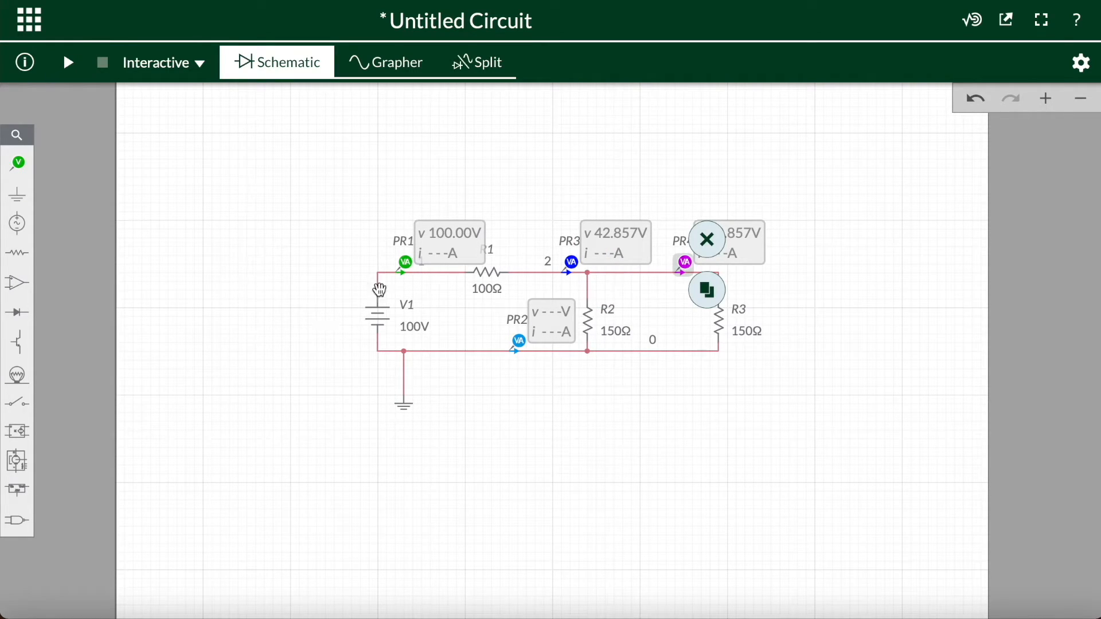
pyautogui.click(672, 411)
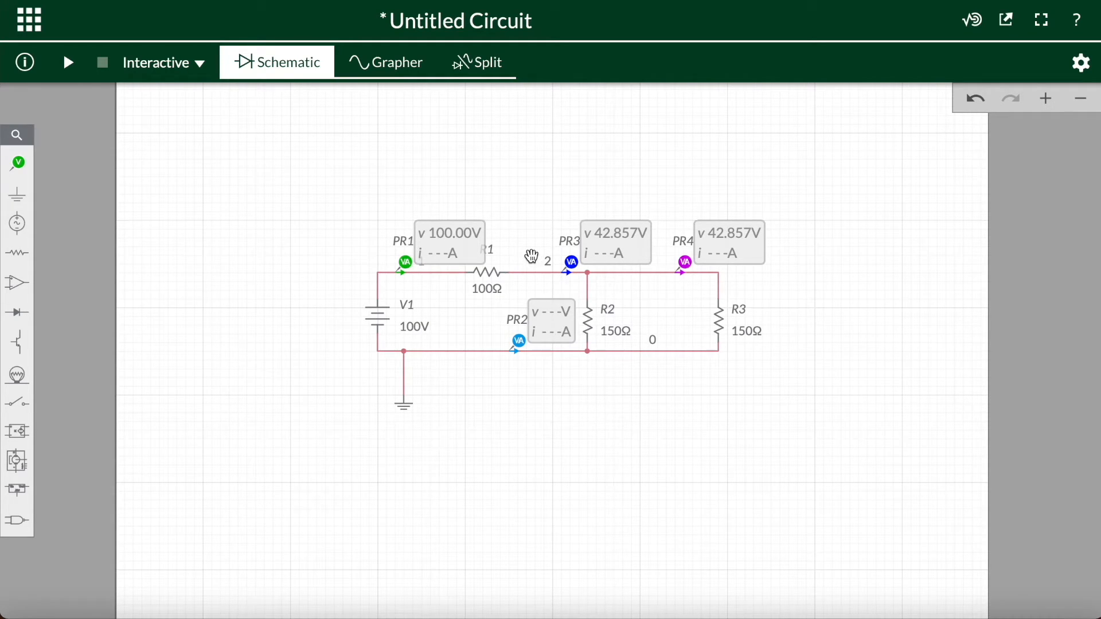
# - Run the interactive simulation to read the voltages and currents at all four probes, and stop it
pyautogui.click(71, 62)
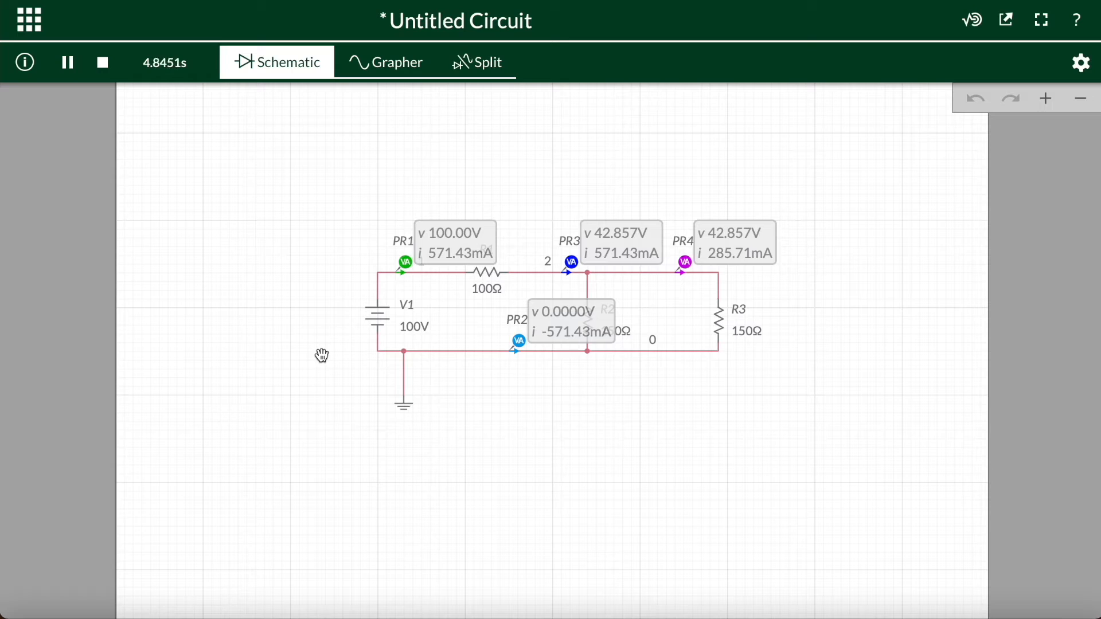
pyautogui.click(103, 61)
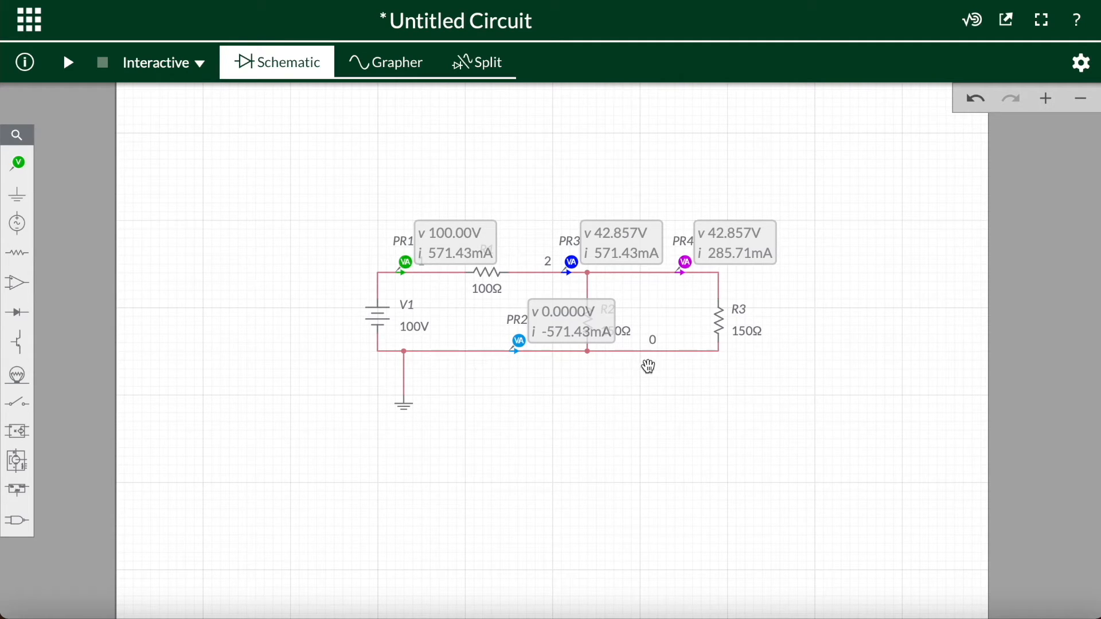
# - Flip the current measurement direction of probe PR2 on the lower return wire
pyautogui.click(516, 346)
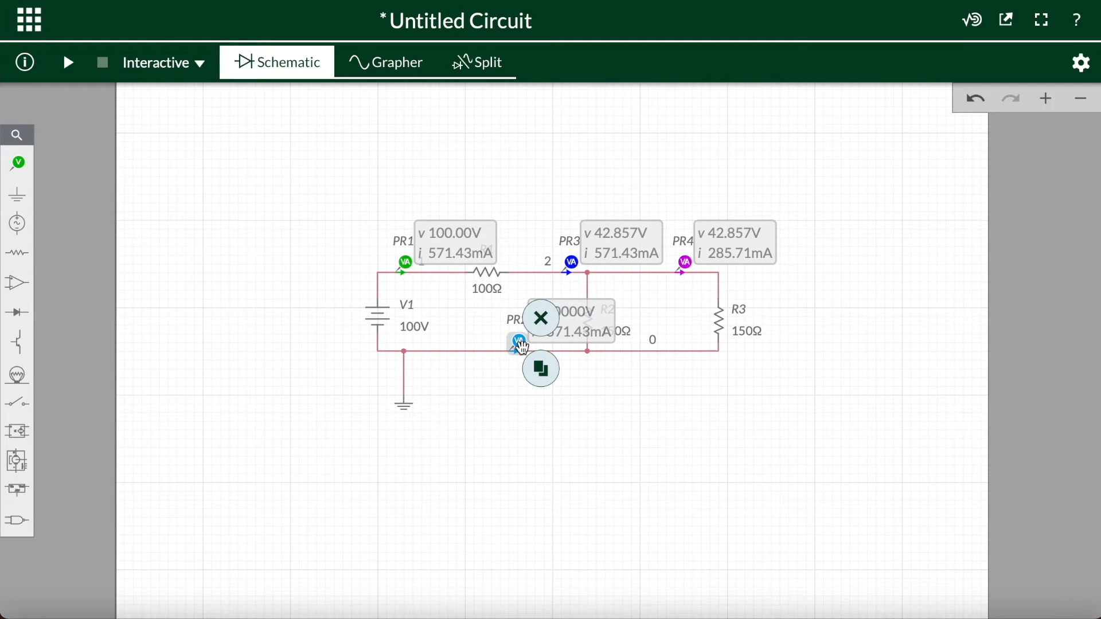
pyautogui.click(1052, 276)
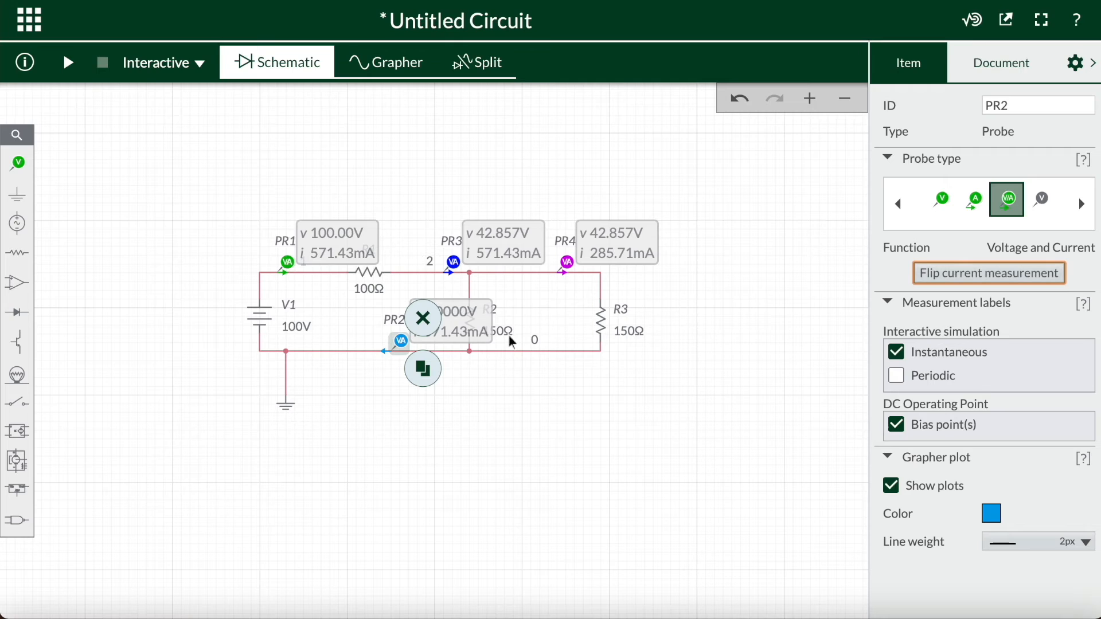
pyautogui.click(744, 334)
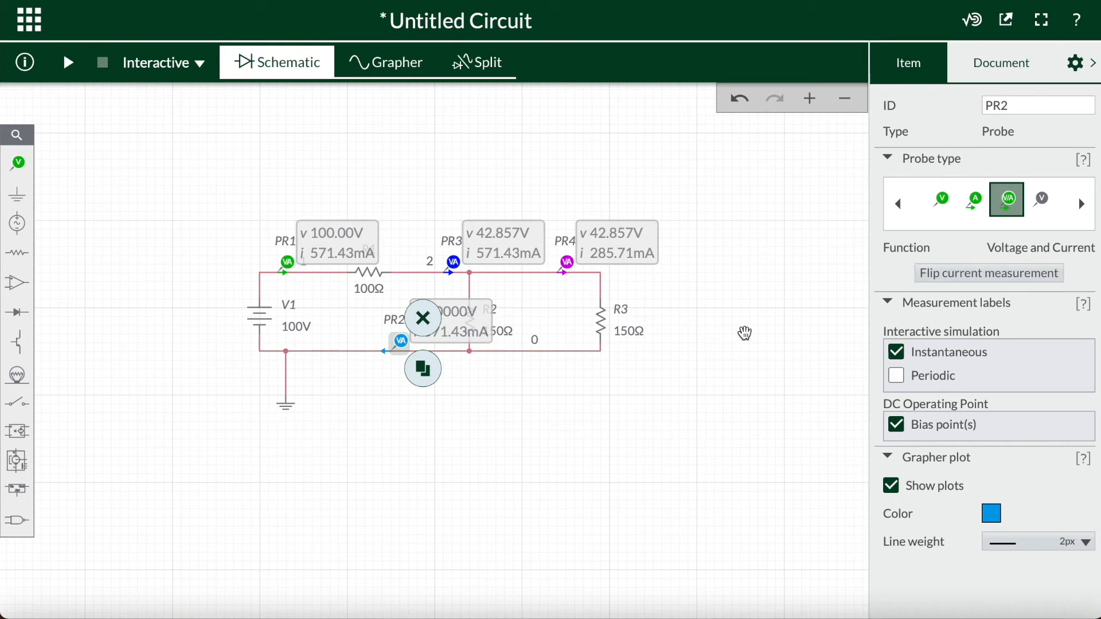